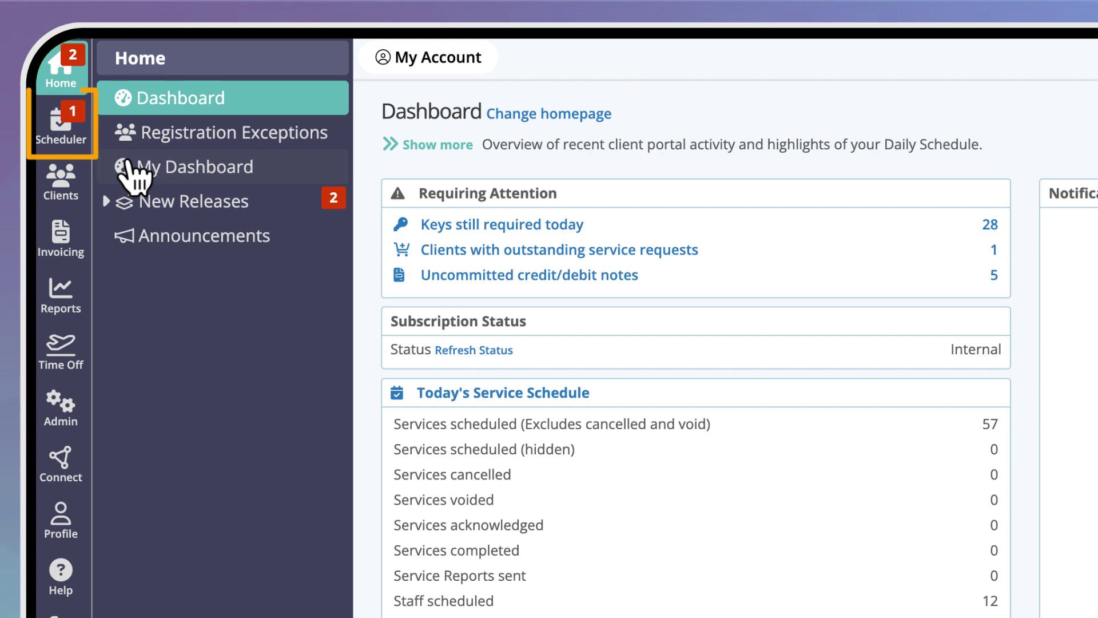
- Browse the Column, Compact, Group Planner and Staff Planner schedule views, then Service Requests
click(62, 144)
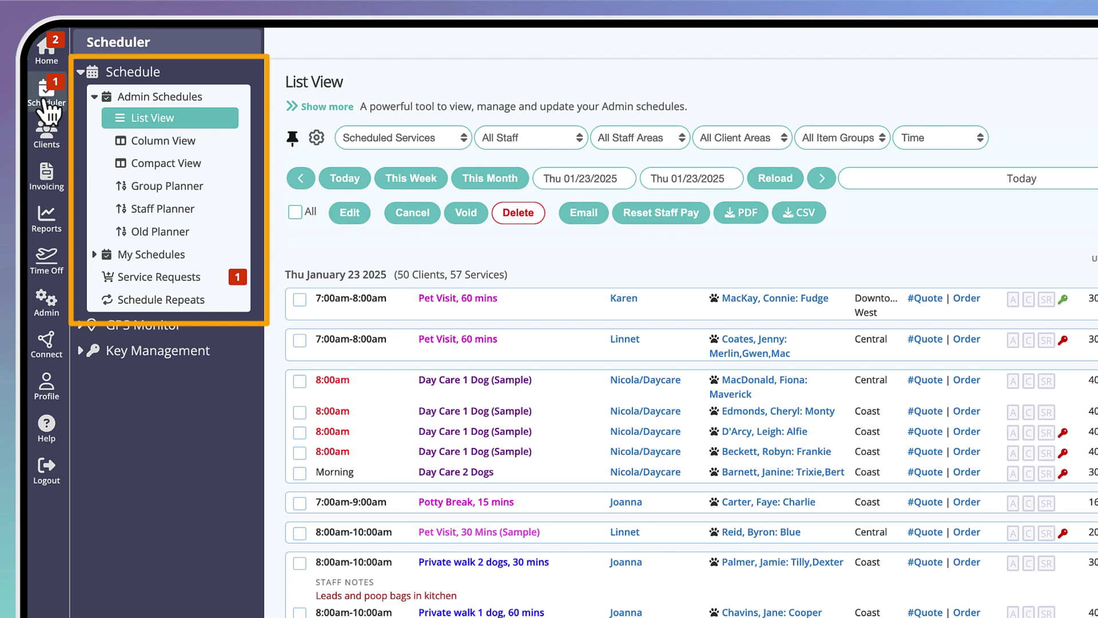
click(206, 150)
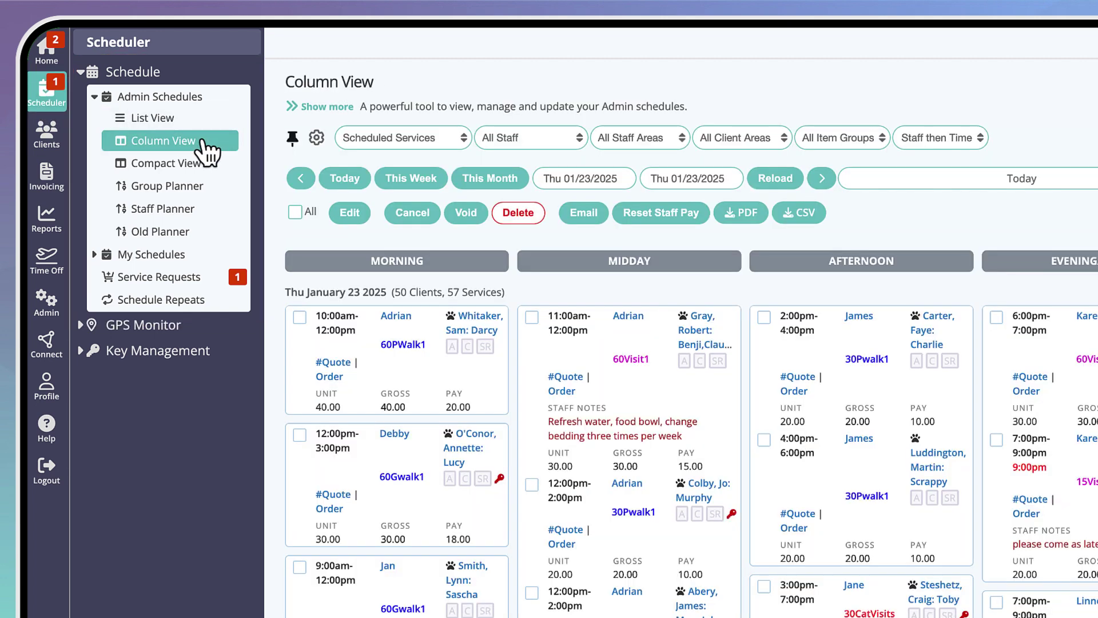
click(208, 168)
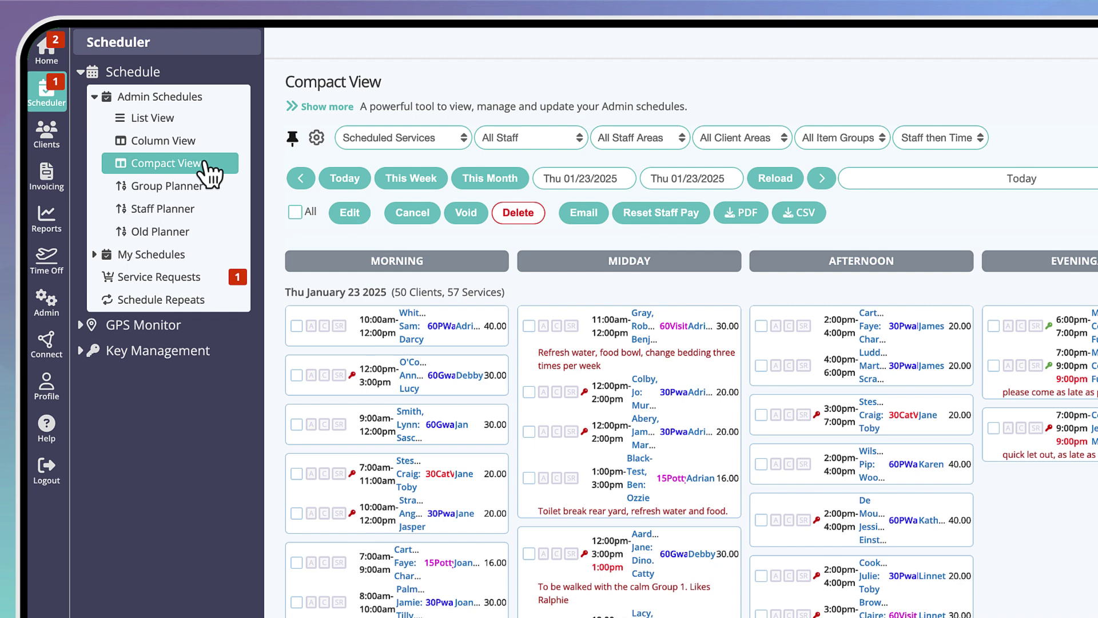
click(209, 189)
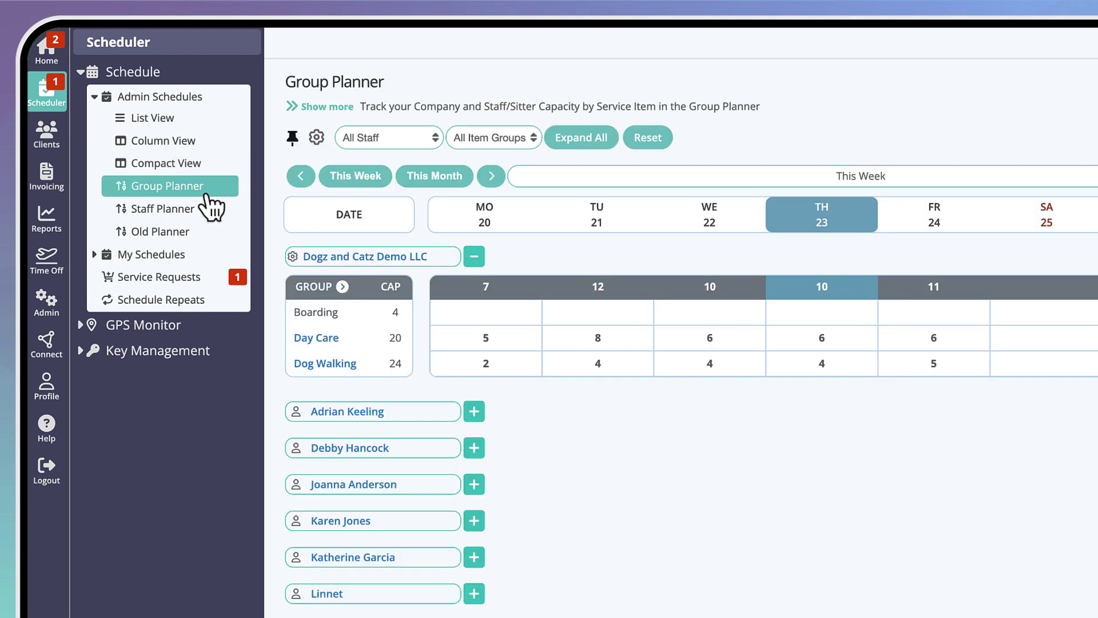
click(211, 214)
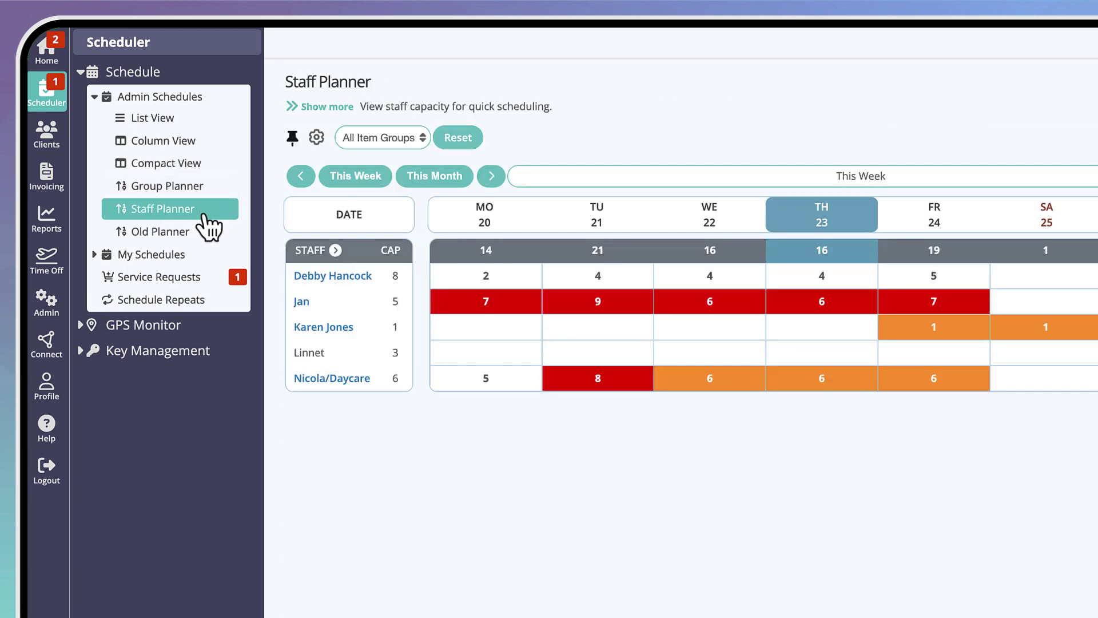
click(203, 279)
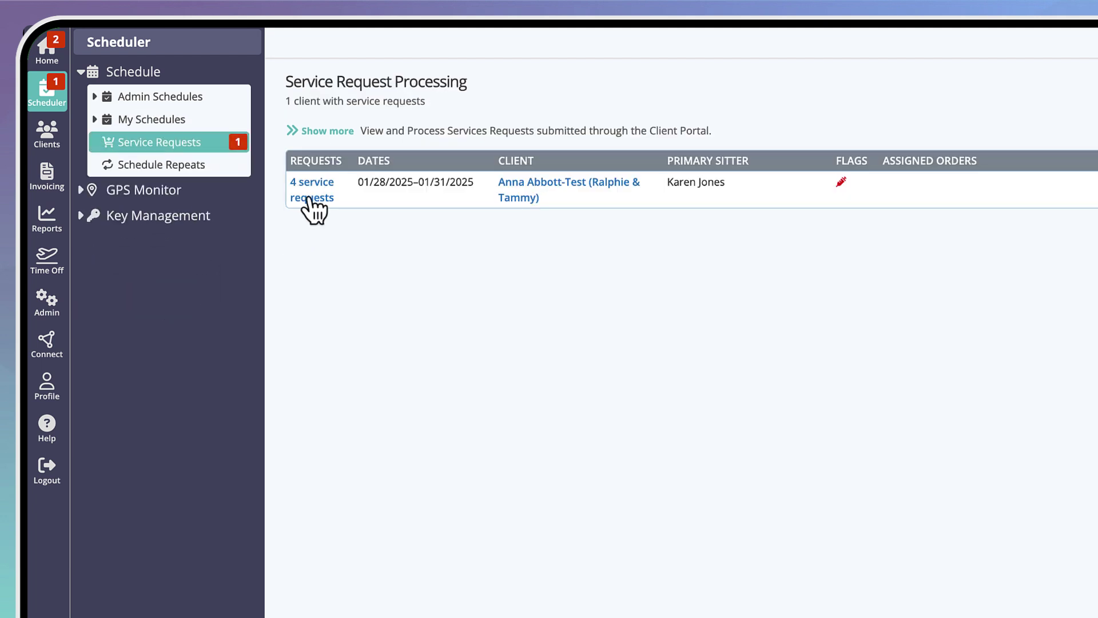
- Open the client's four unassigned group-walk requests, then the Client Search page
click(313, 198)
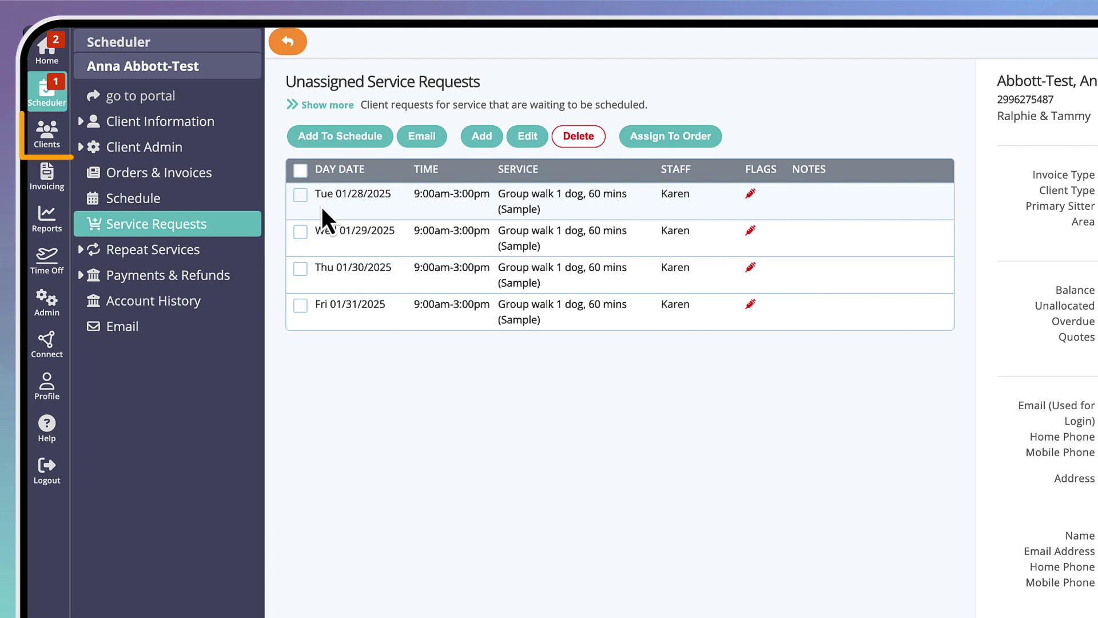
click(52, 139)
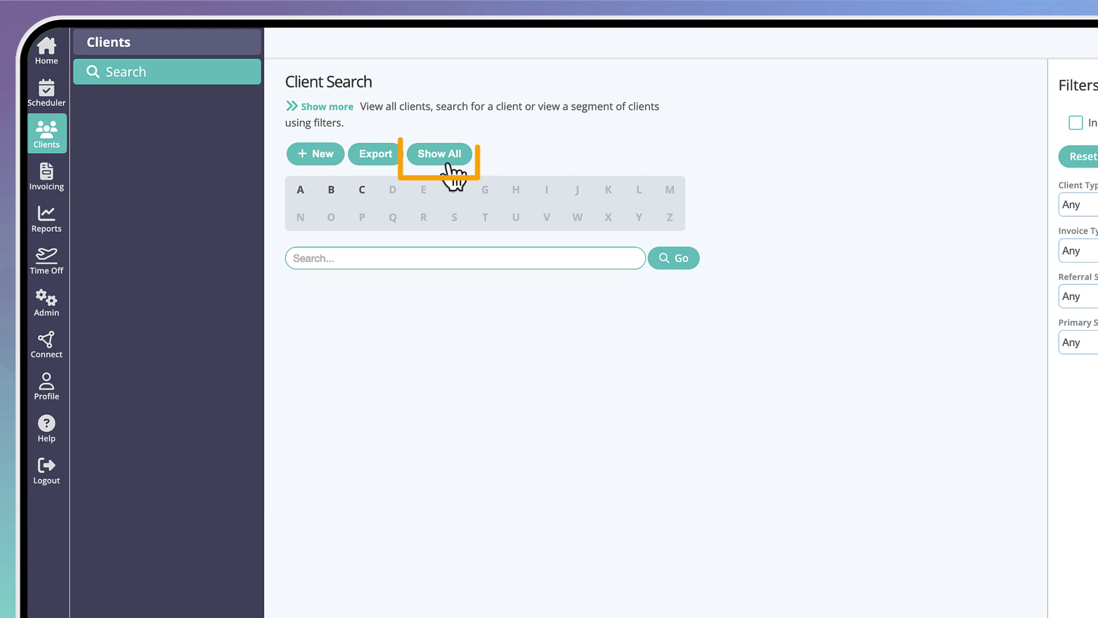
- Show all three clients and open Anna Abbott-Test's client record
click(684, 258)
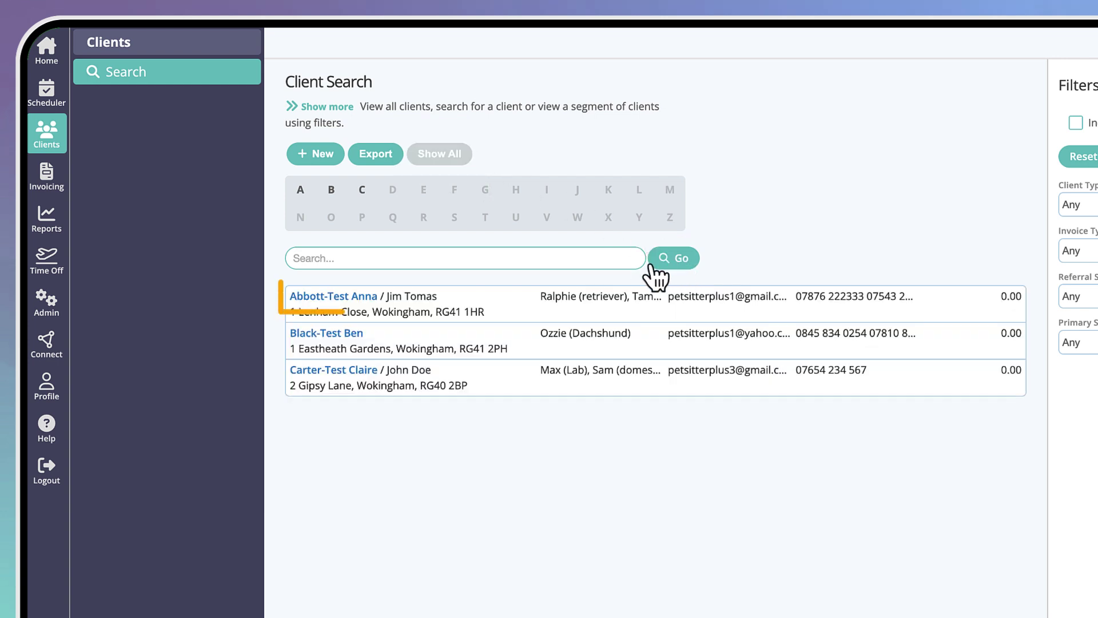
click(365, 297)
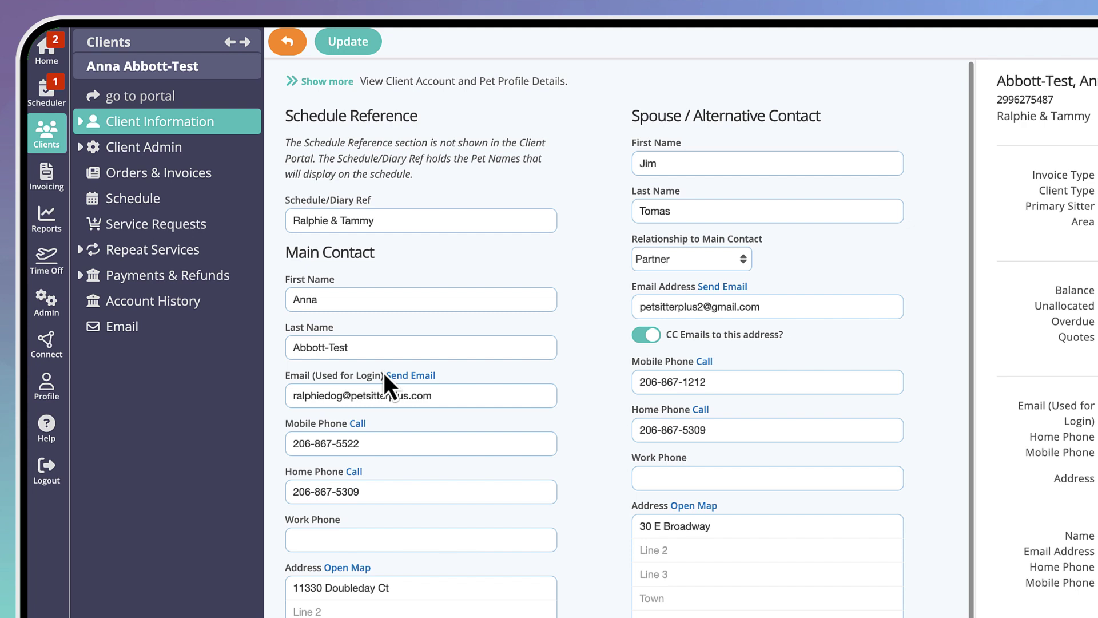
- Browse Anna's notes, emergency contact, property access, visit routine, supplies and home care details
click(90, 130)
click(140, 190)
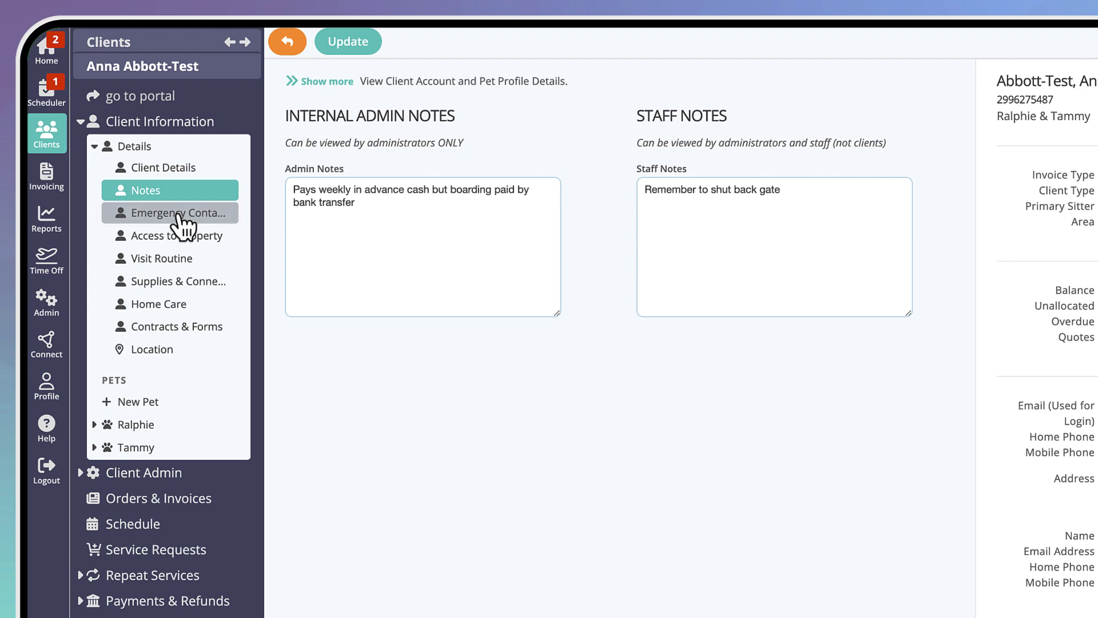
click(182, 215)
click(187, 236)
click(187, 261)
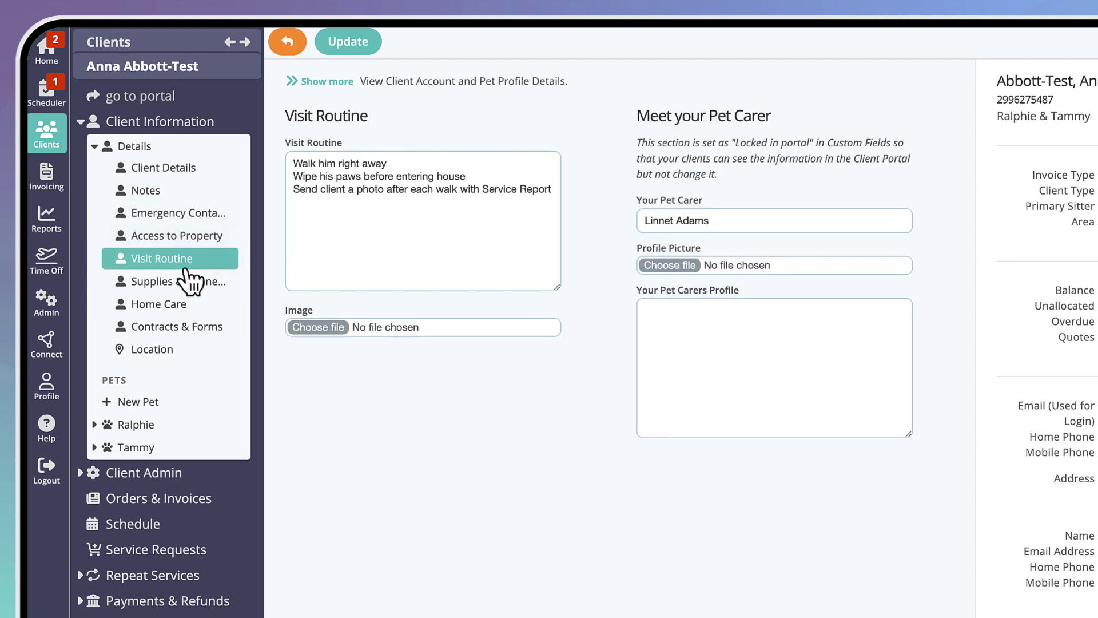
click(191, 281)
click(192, 307)
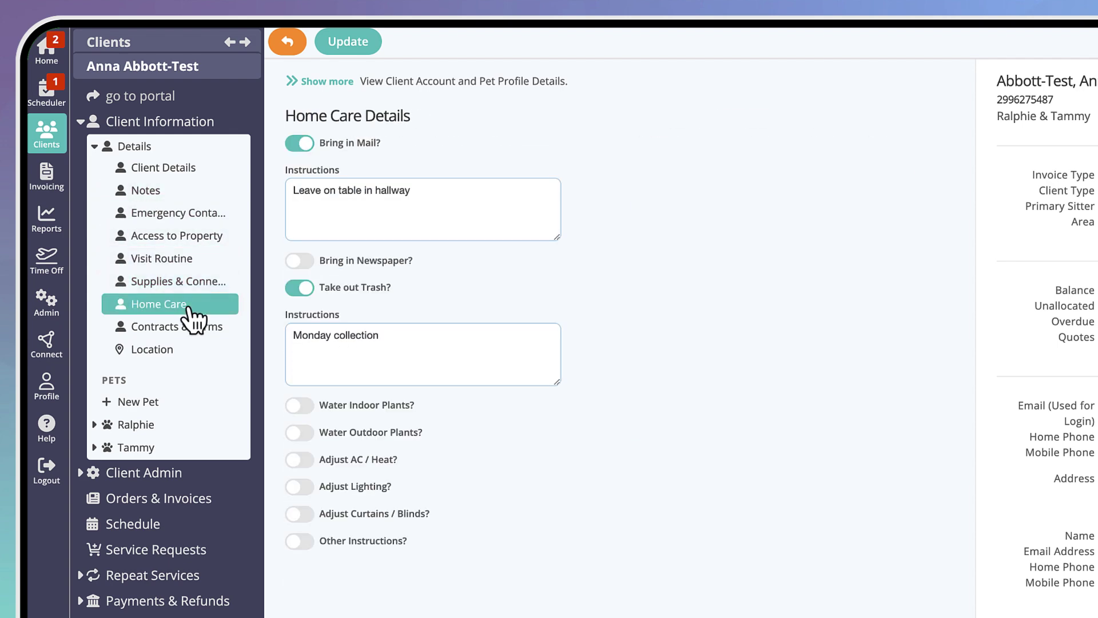
- Review Ralphie's feeding, medication, behaviour and walking details
click(148, 424)
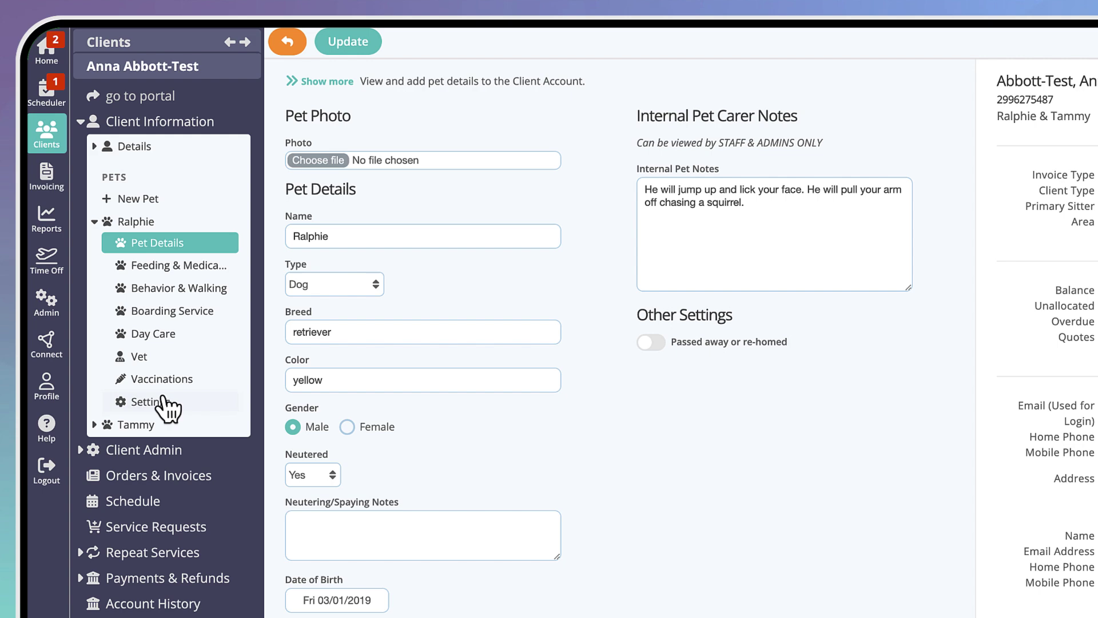
click(205, 267)
click(214, 288)
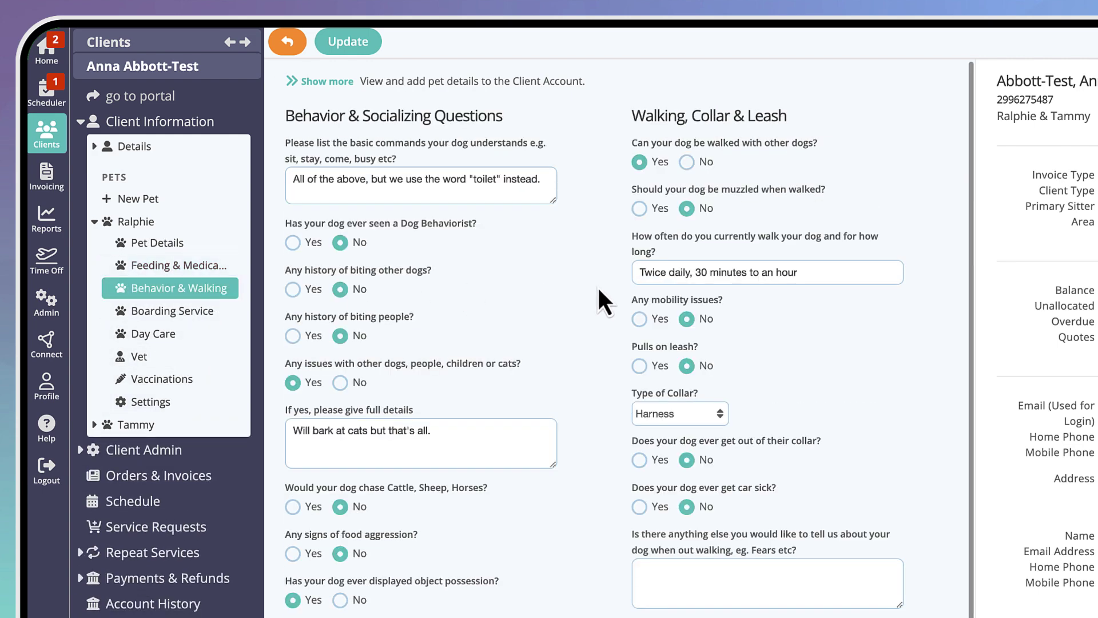
scroll(603, 300, down, 3)
scroll(606, 319, down, 2)
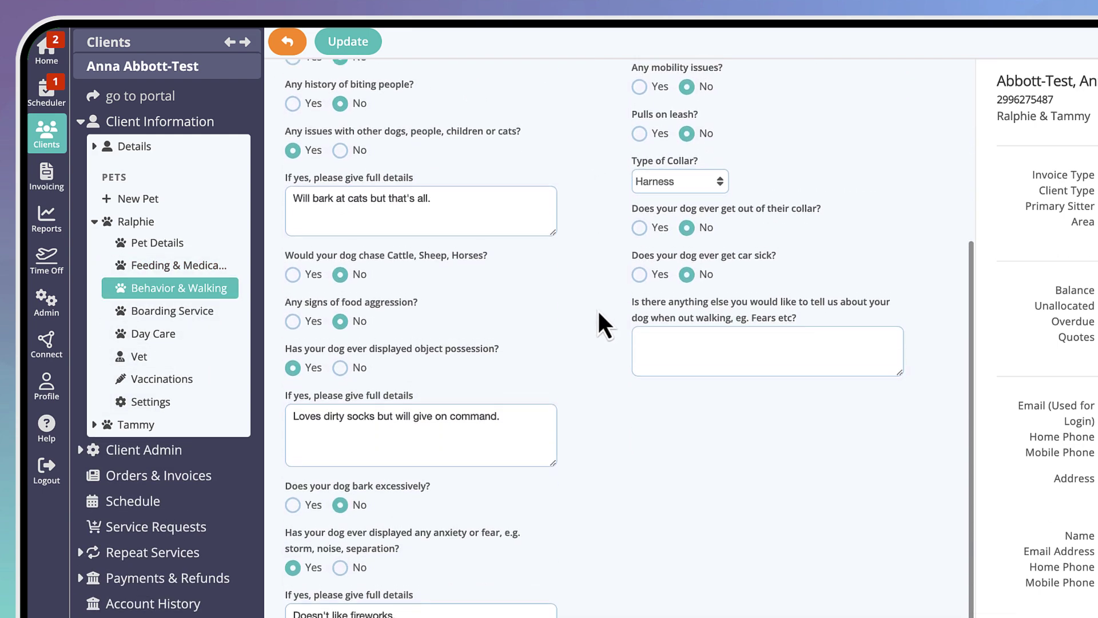
scroll(603, 327, up, 5)
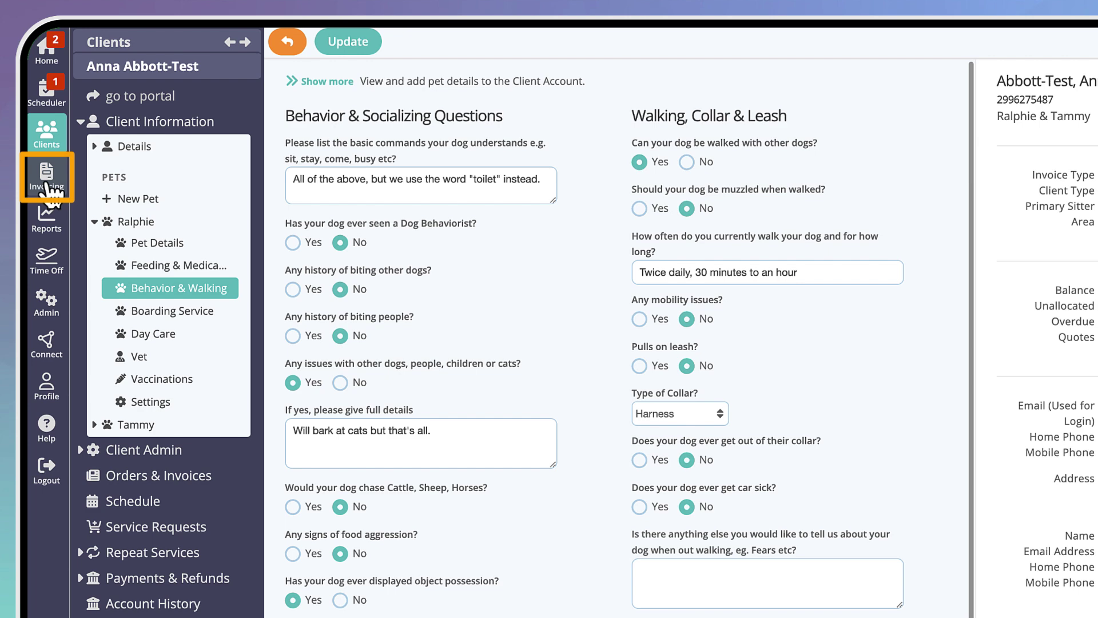
- Filter Bulk Invoicing to Monthly in Advance clients for this month
click(50, 183)
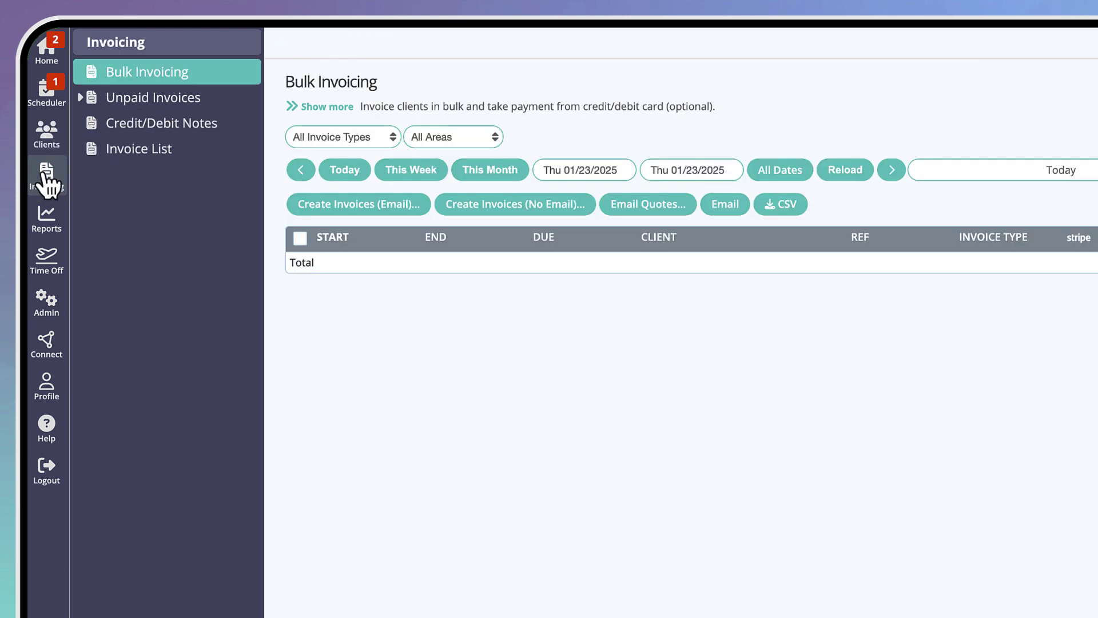
click(370, 137)
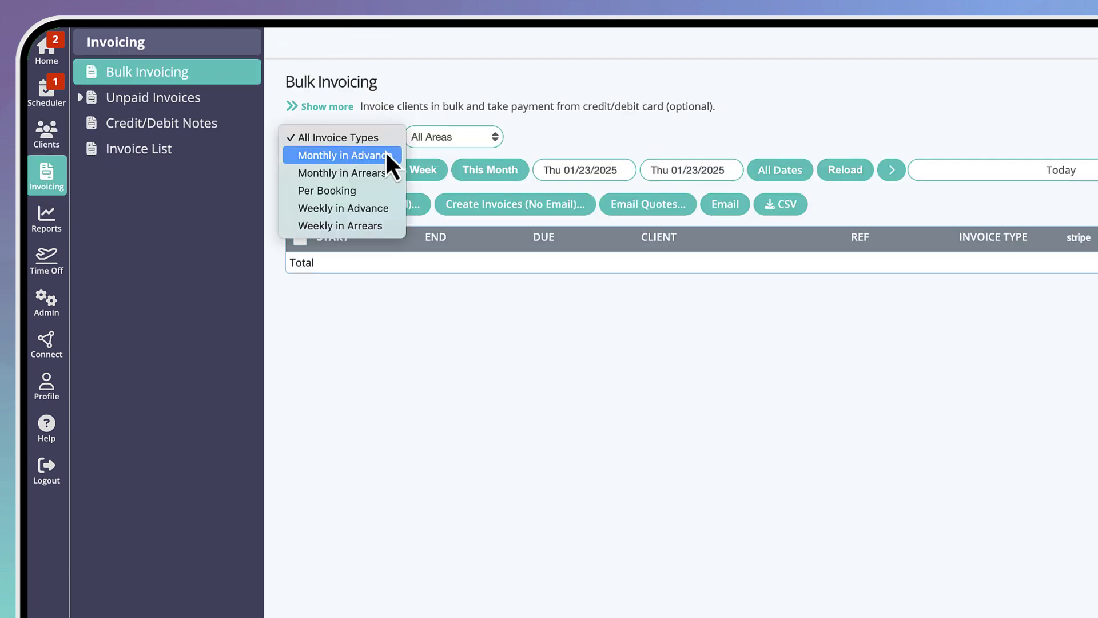
click(385, 152)
click(497, 171)
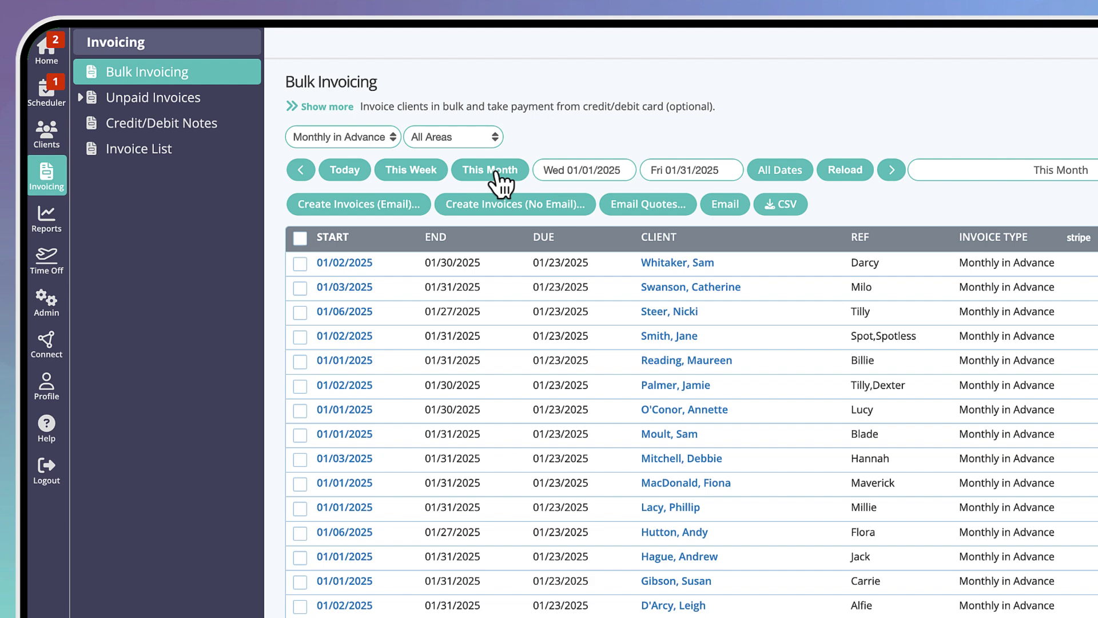
- Select all listed clients and create emailed invoices with Invoice Template 1
click(301, 239)
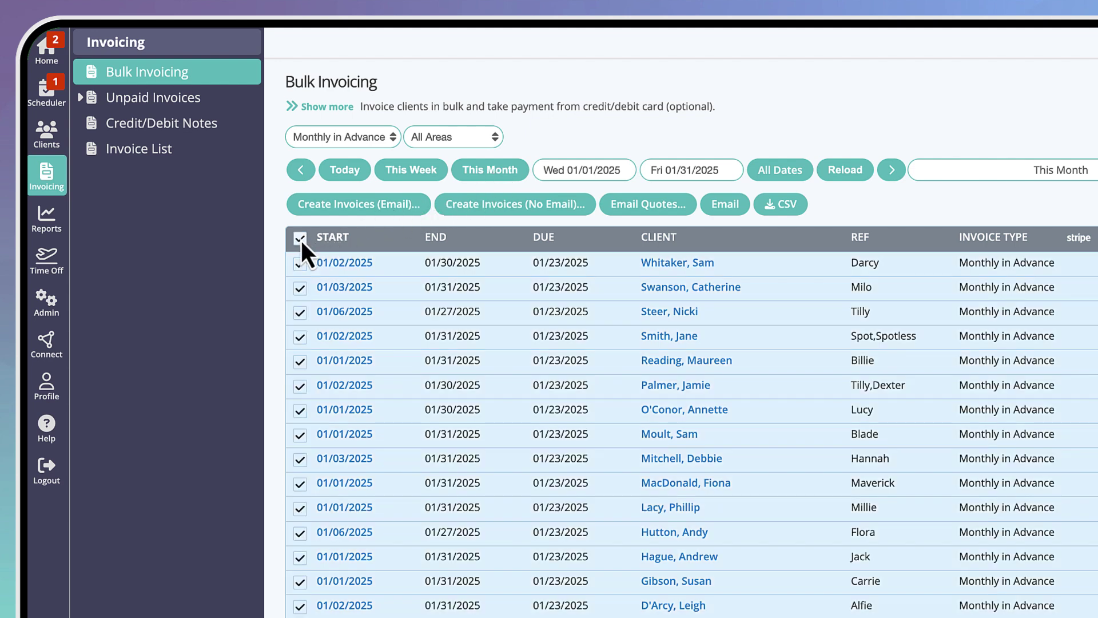
click(384, 207)
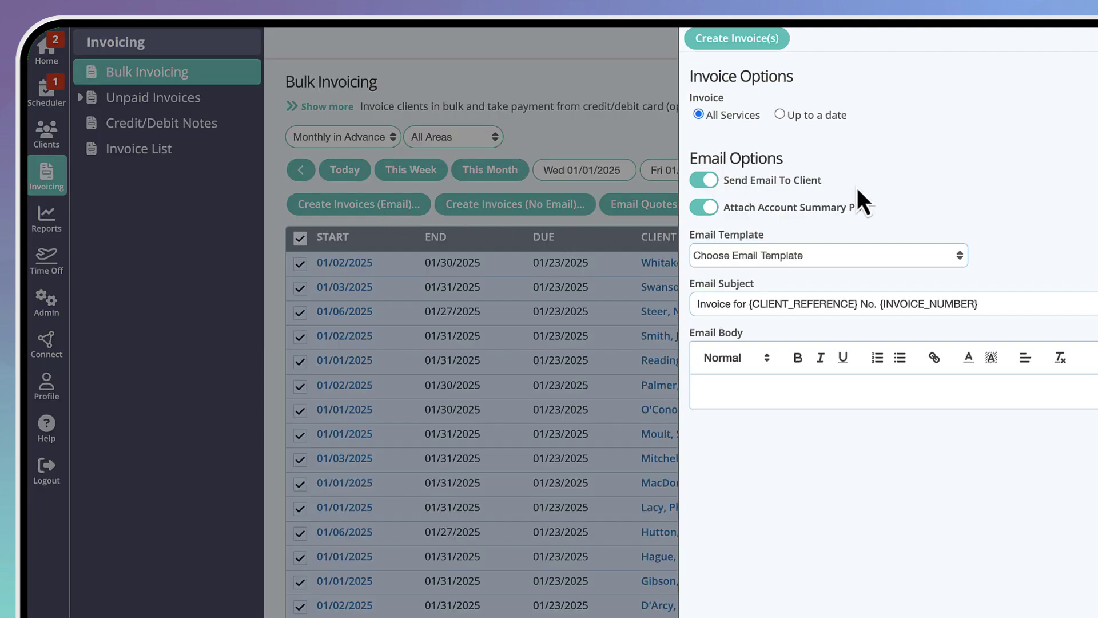
click(861, 256)
click(856, 556)
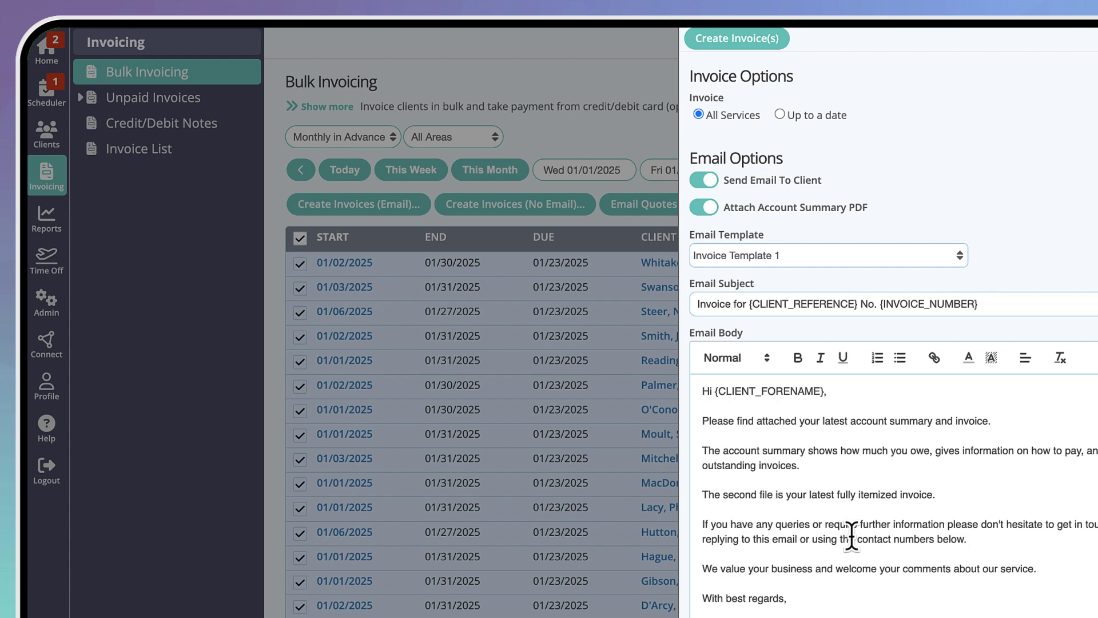
click(775, 43)
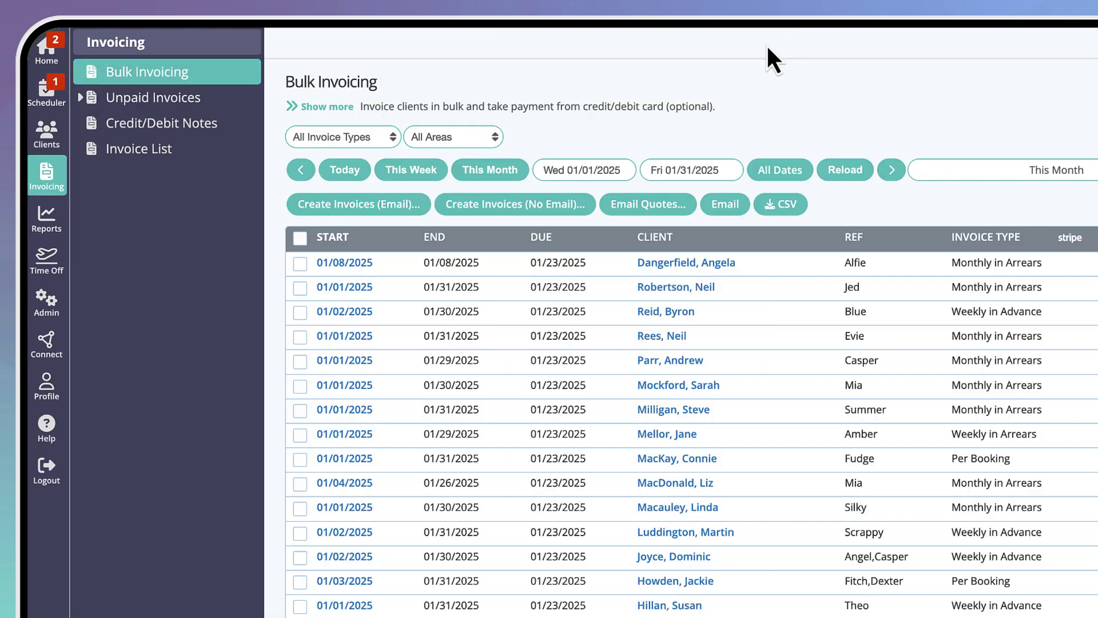
- Check invoice 1112, then sort unpaid invoices by ageing with the oldest first
click(156, 99)
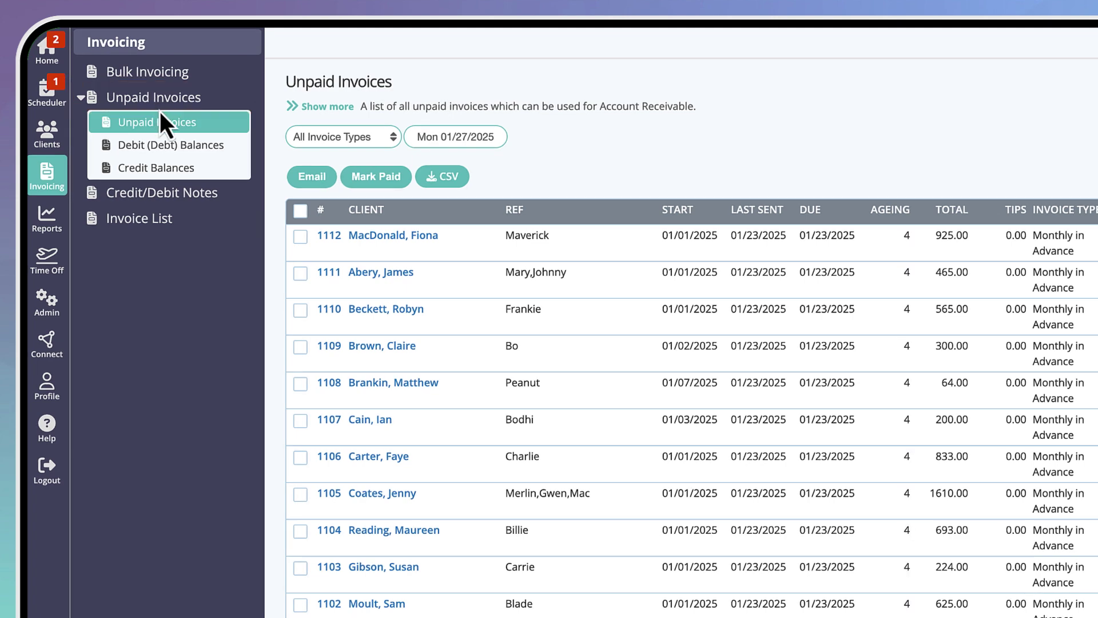
click(333, 238)
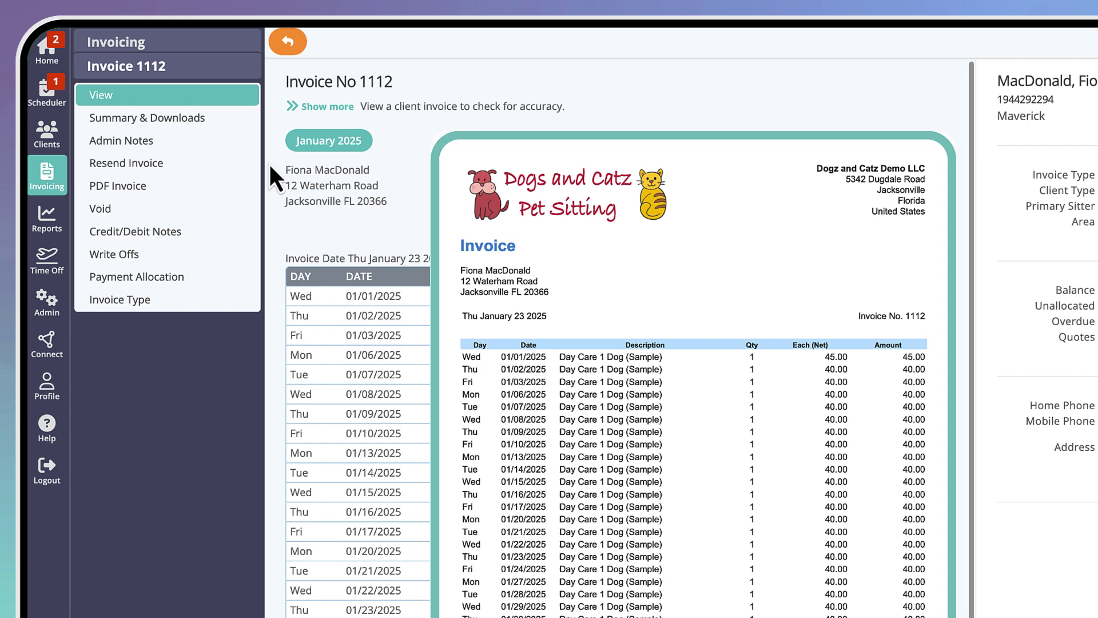
click(287, 41)
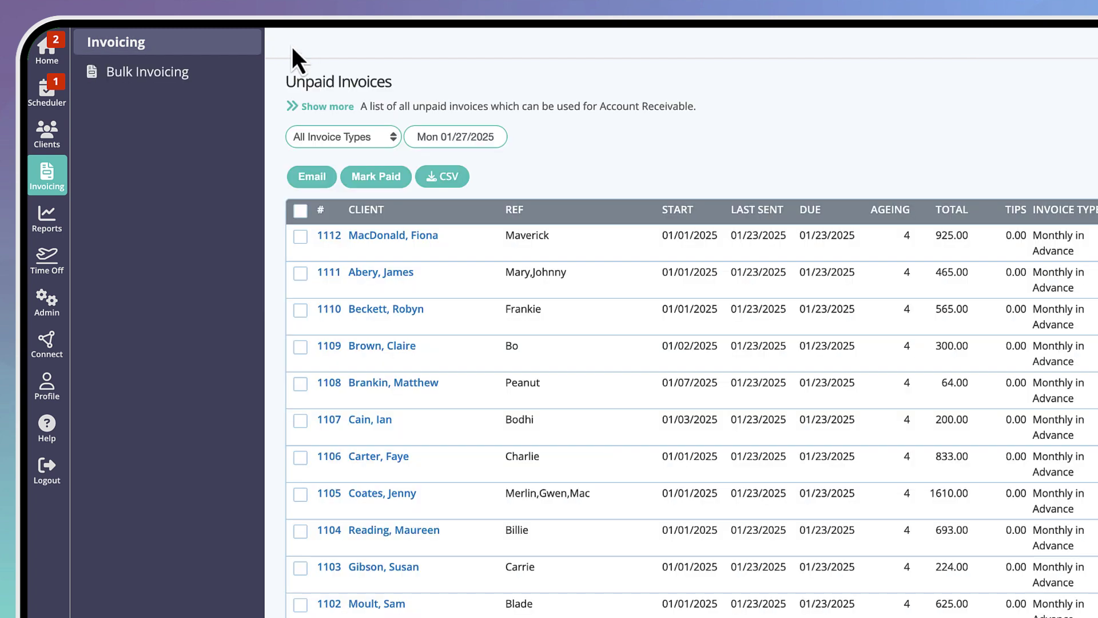
click(902, 210)
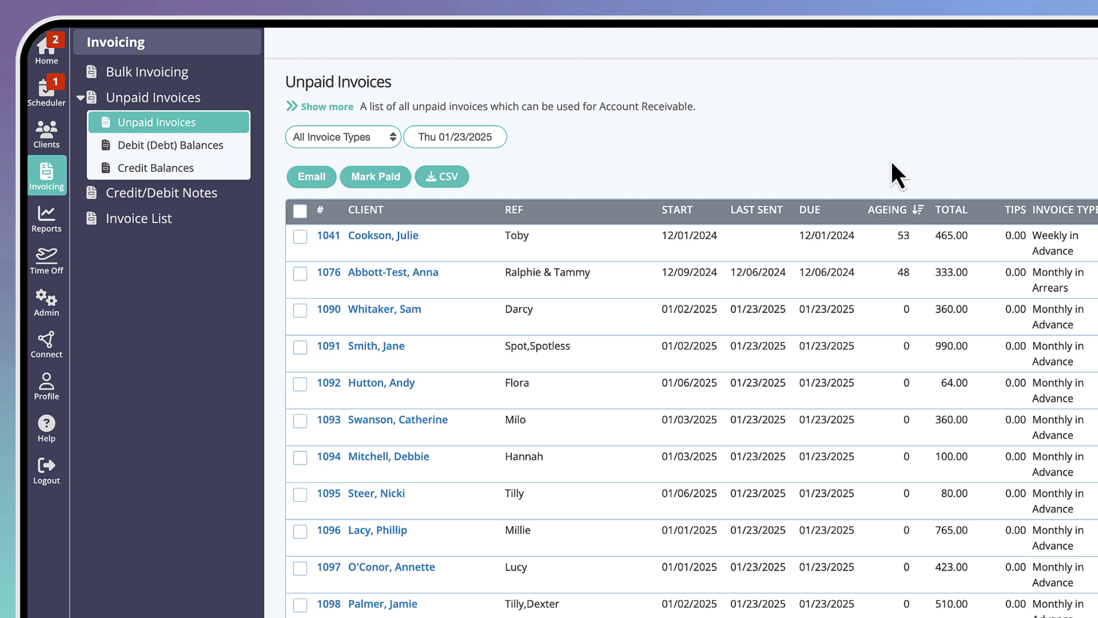
- Look over the Payments, Bills Delivered and Staff Pay reports
click(60, 230)
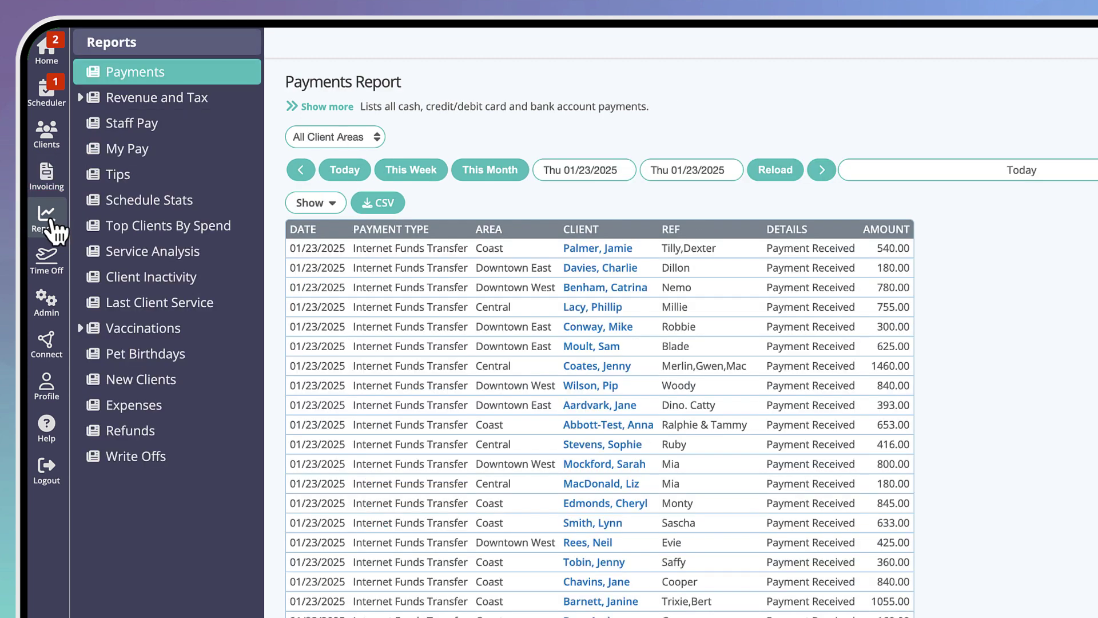
click(193, 101)
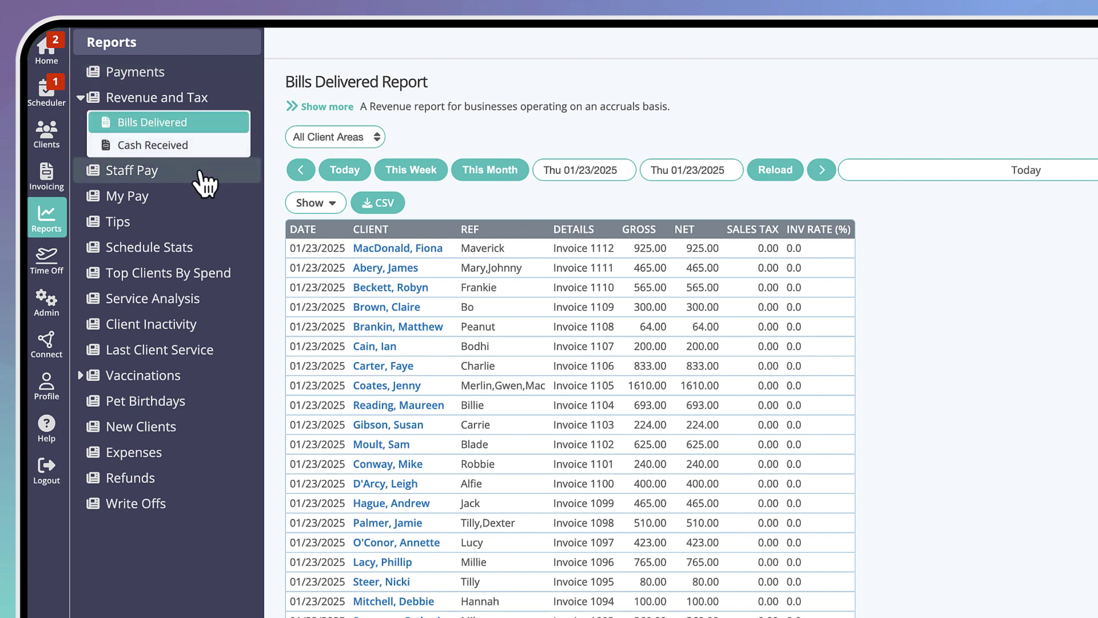
click(204, 183)
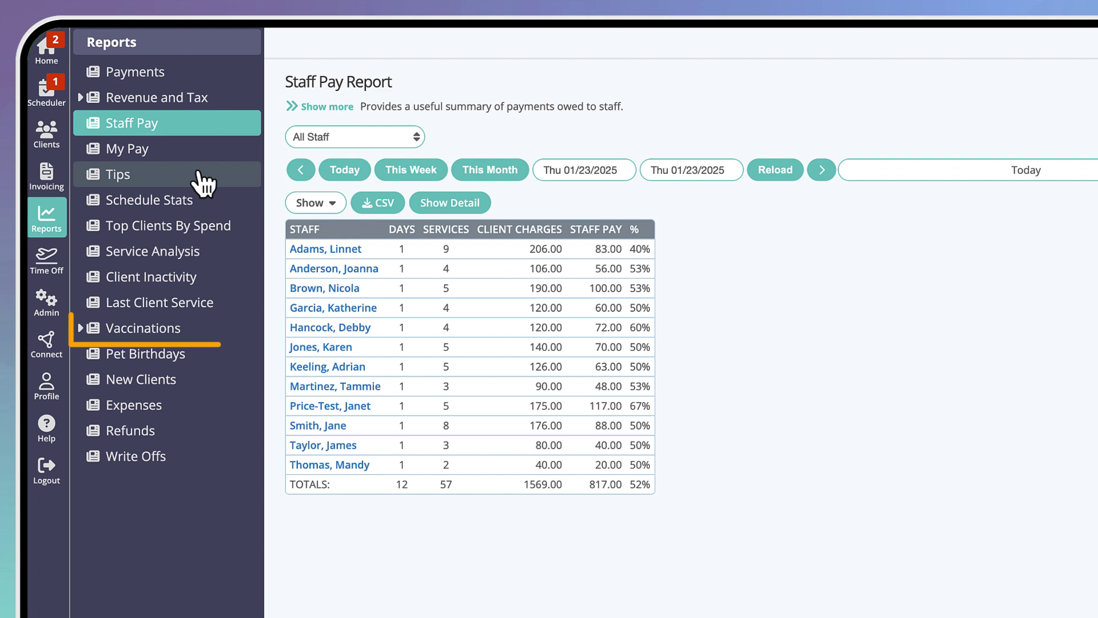
- Email the Vaccination Reminder template to the six owners in the Expired Vaccinations report
click(179, 339)
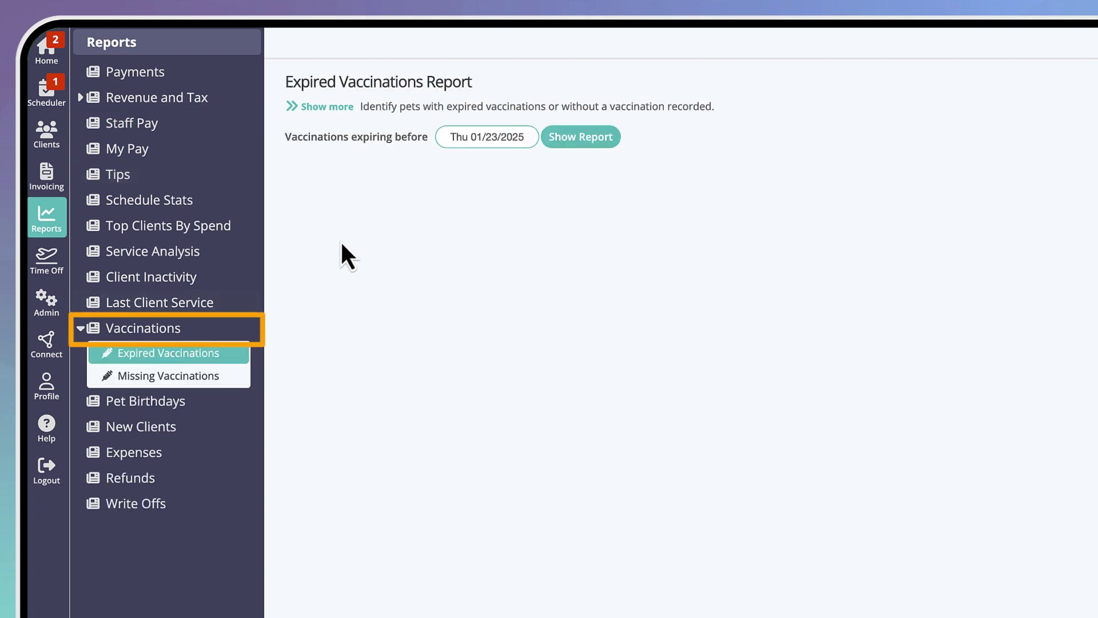
click(581, 139)
click(294, 202)
click(303, 175)
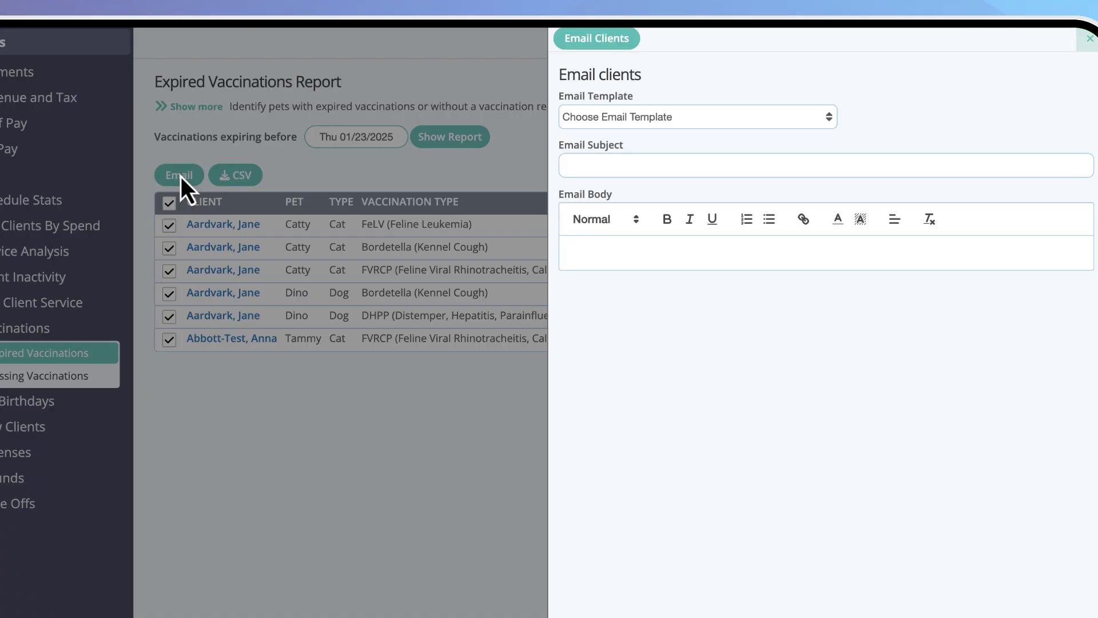
click(587, 42)
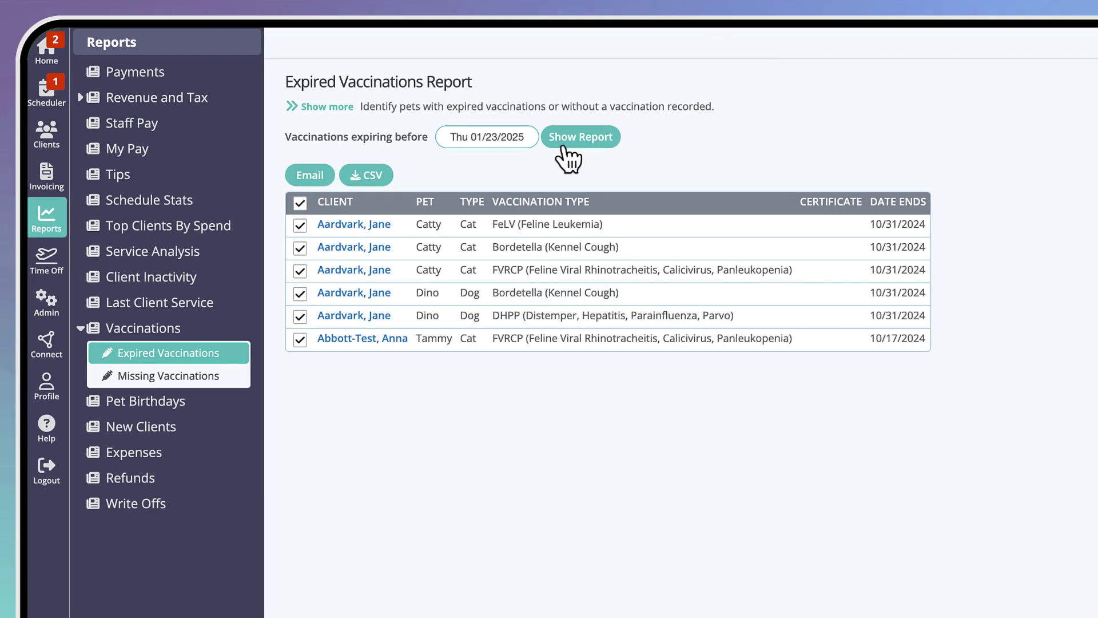
- Email the Pet Birthday template to all clients in December 2024's Pet Birthdays report
click(145, 401)
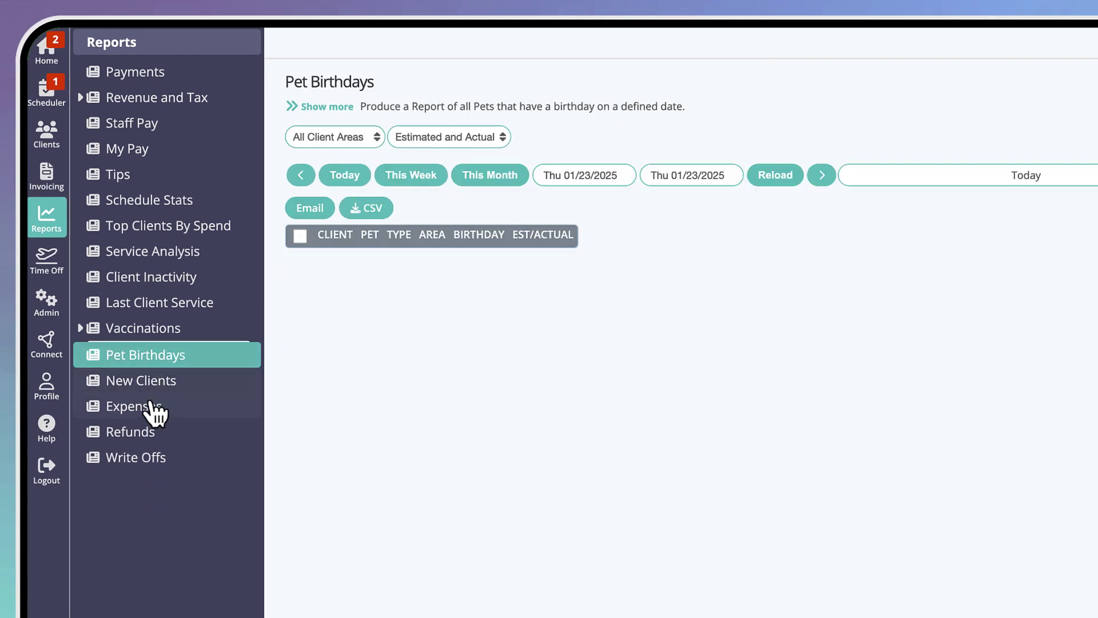
click(508, 183)
click(300, 176)
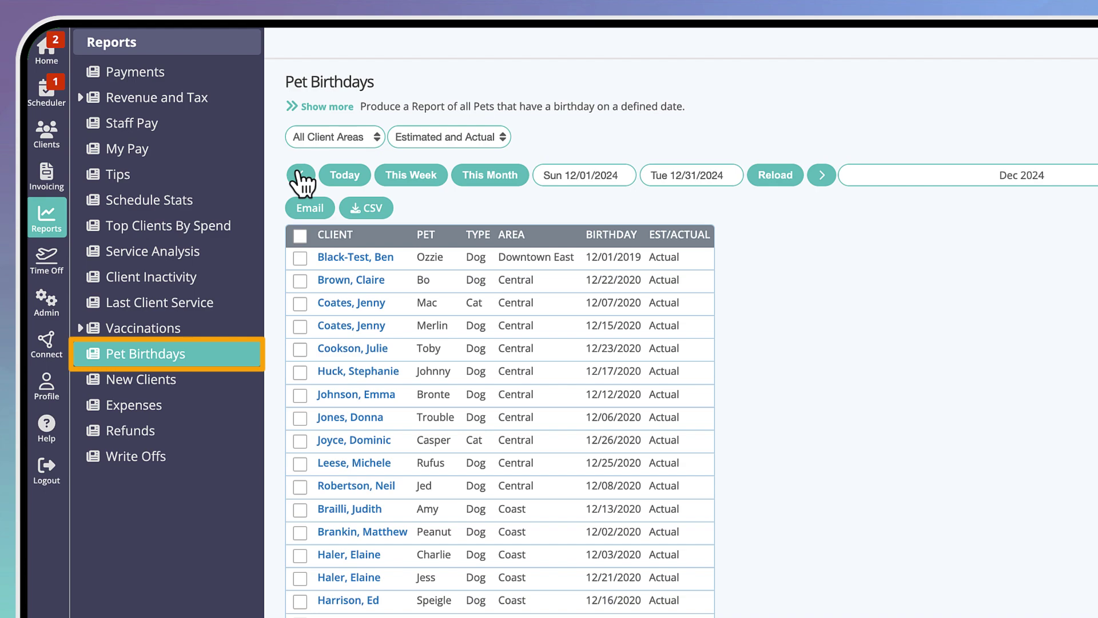
click(299, 235)
click(310, 208)
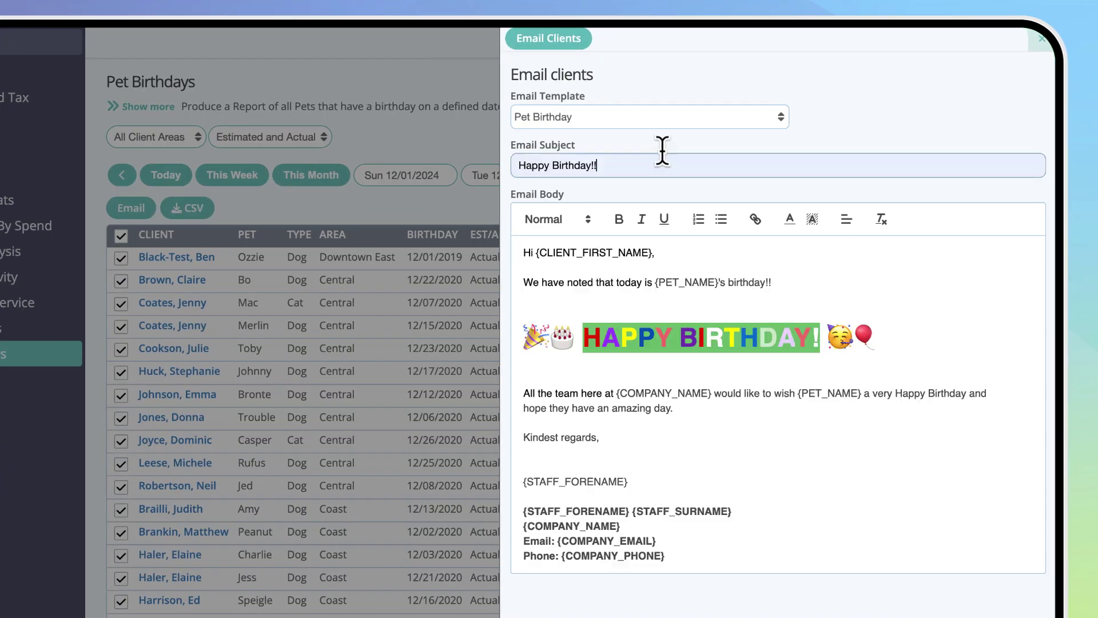
click(566, 40)
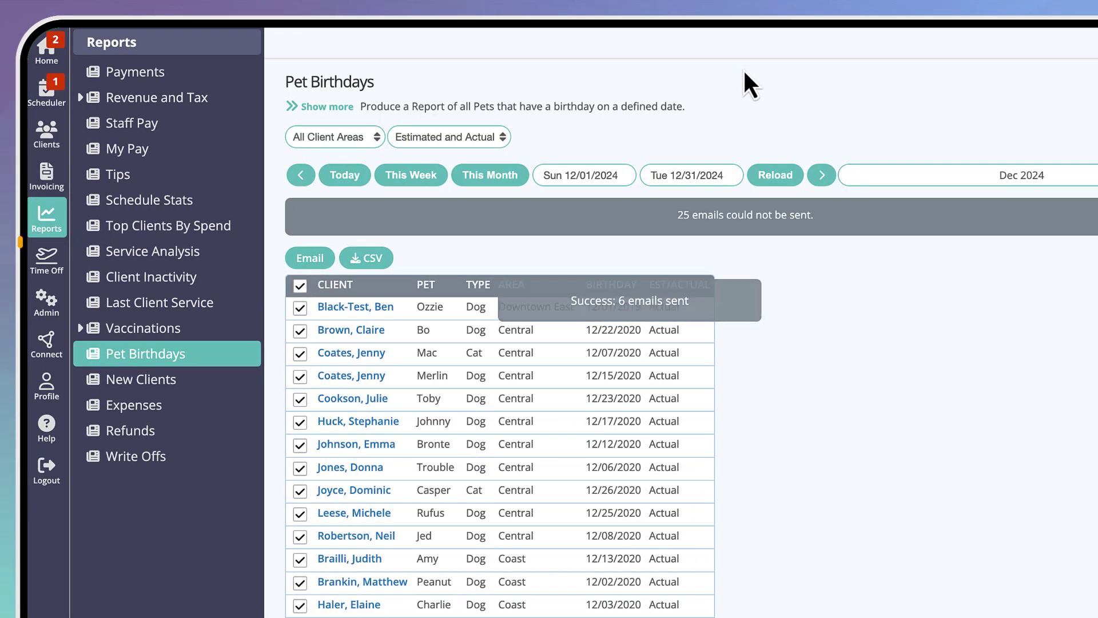
- Mark January 2 and 3 as time off and view the January 2025 staff summary
click(52, 259)
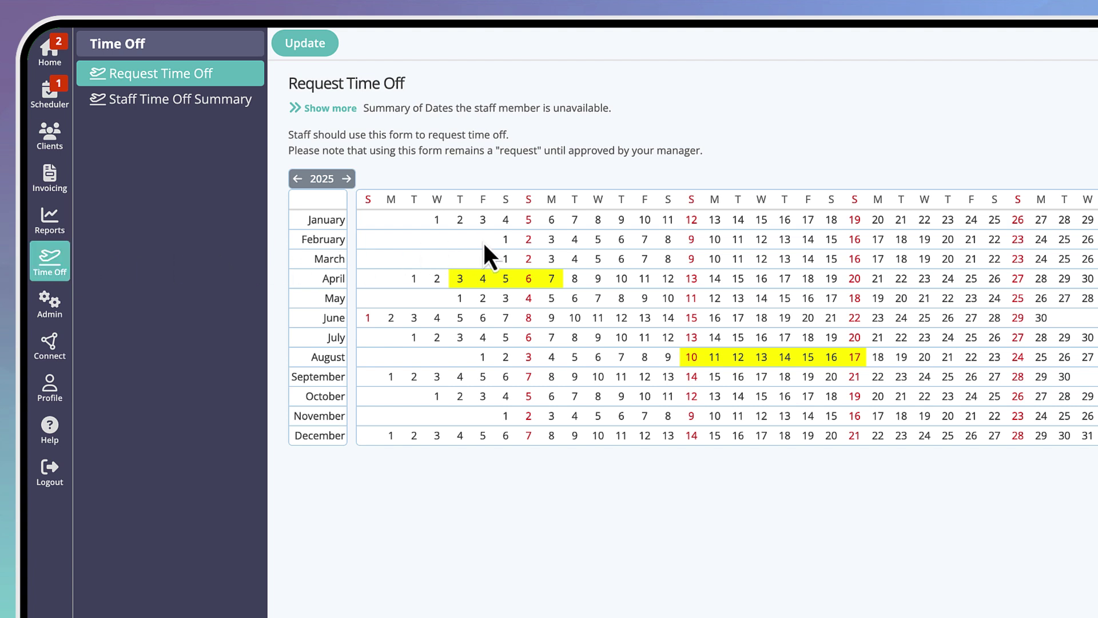
click(460, 220)
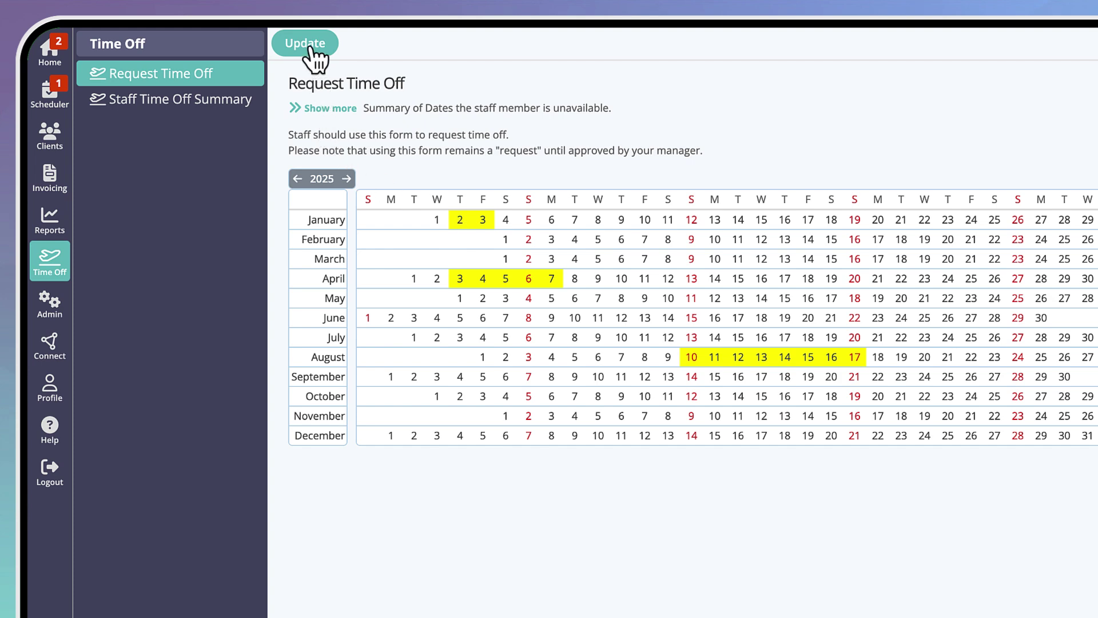
click(227, 105)
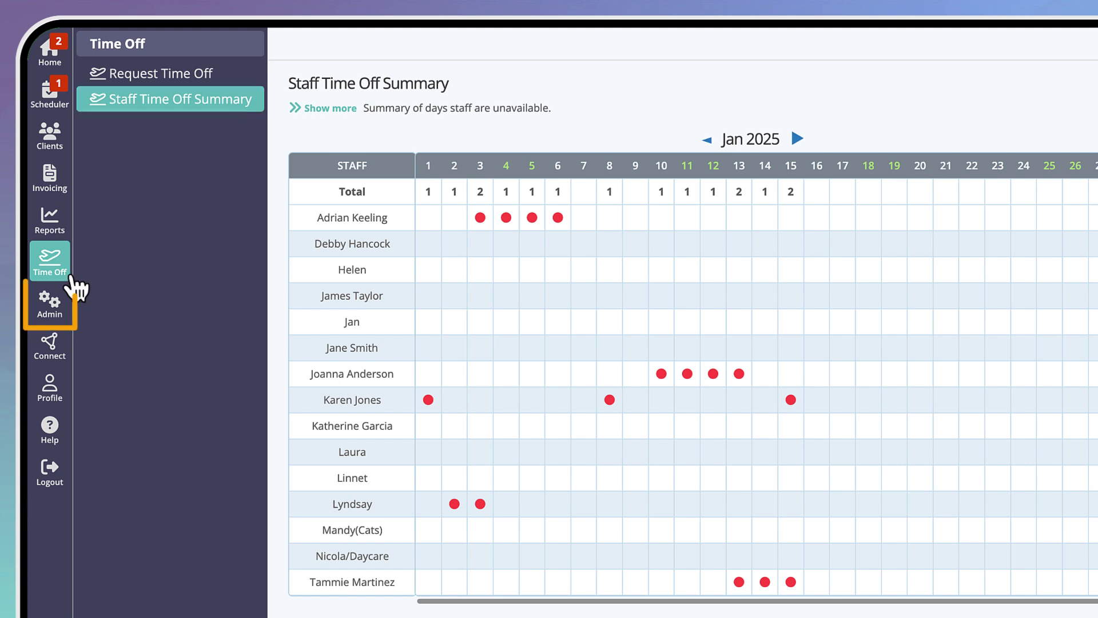
click(53, 319)
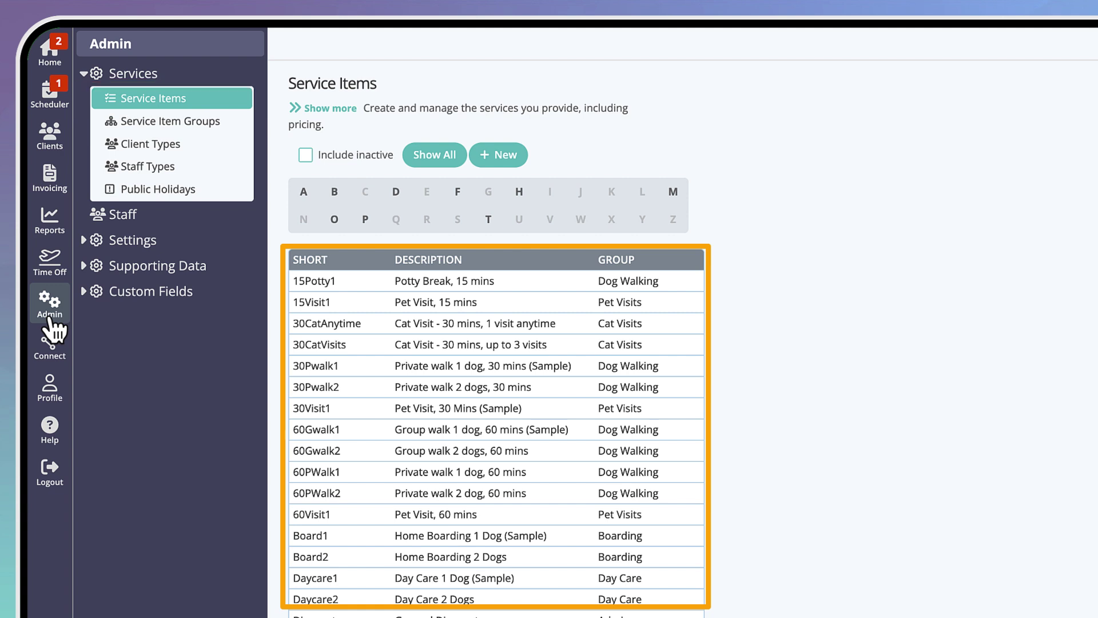
click(195, 221)
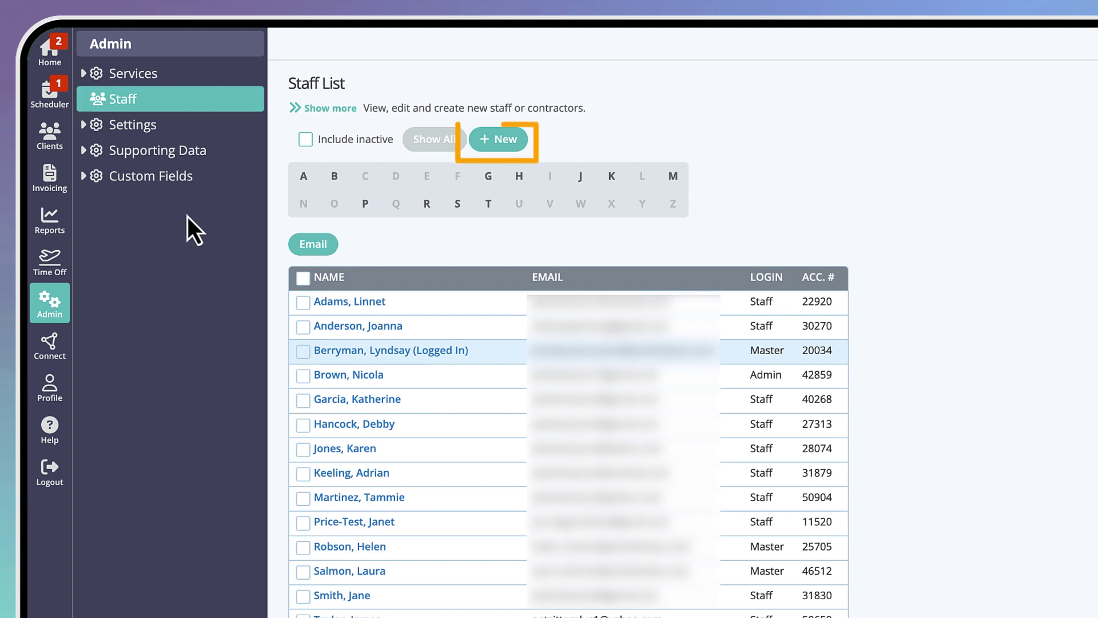
click(352, 325)
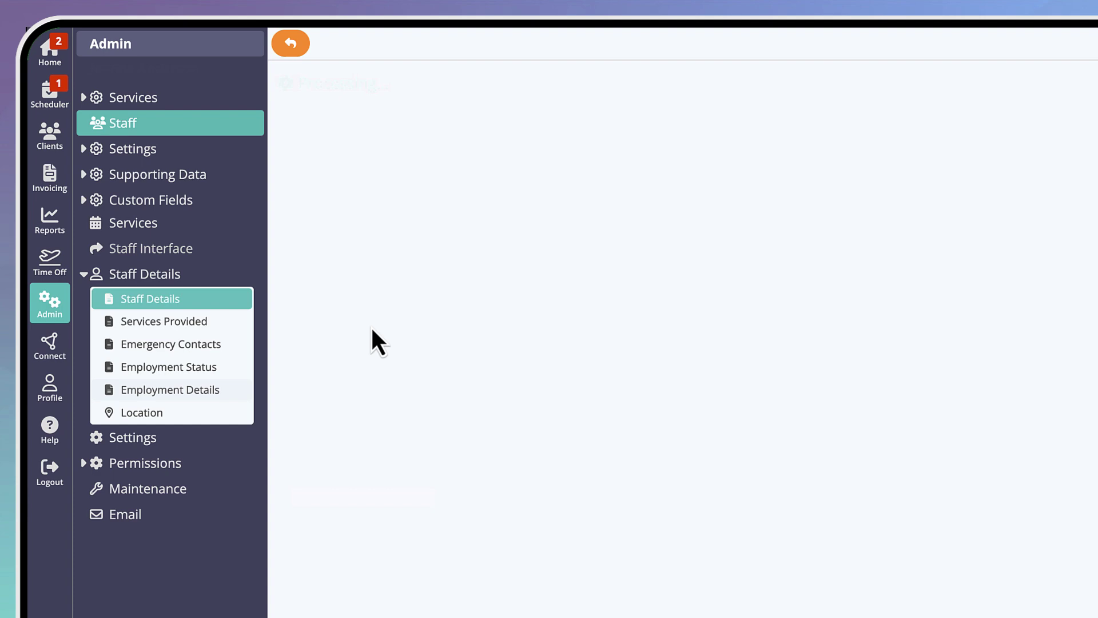
click(167, 339)
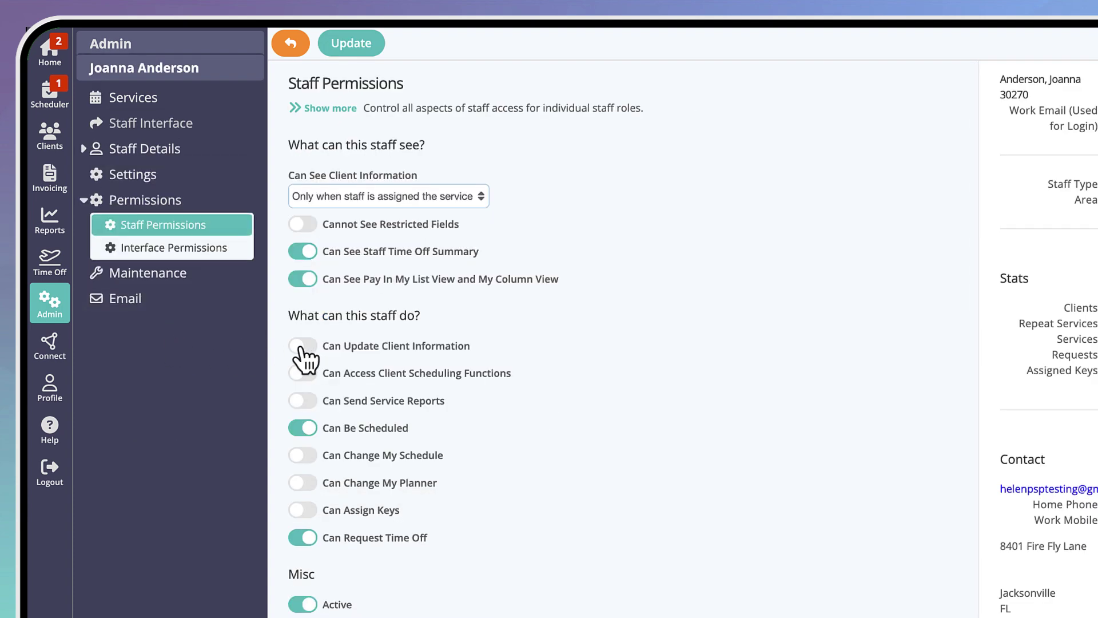
click(348, 58)
click(118, 46)
- Review the client portal login customization, Terms & Conditions text, and schedule column headings
click(148, 138)
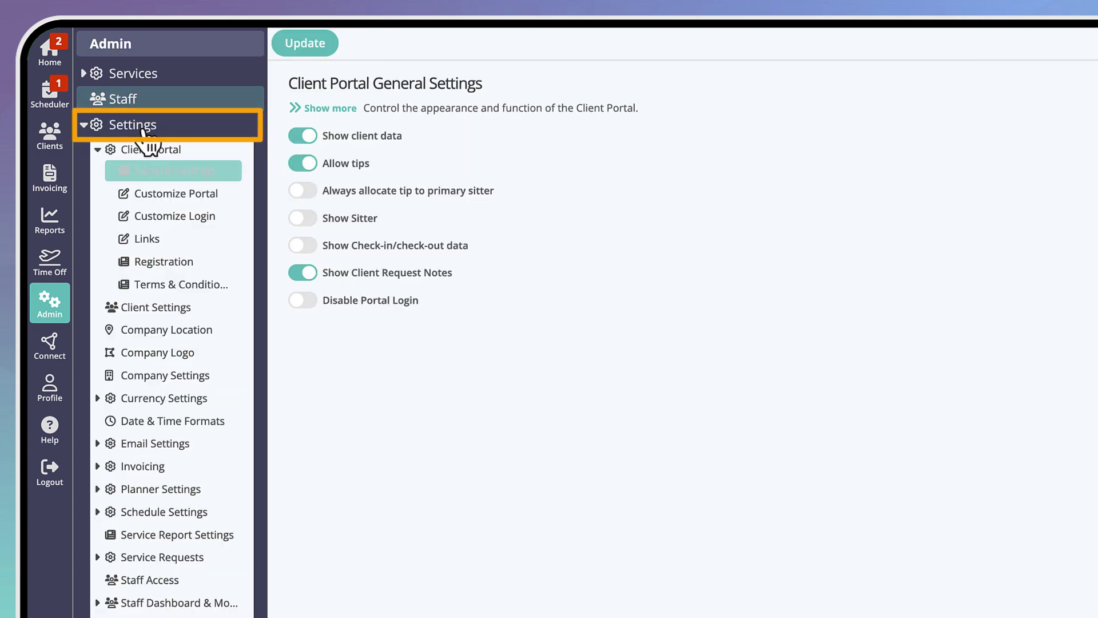
click(177, 197)
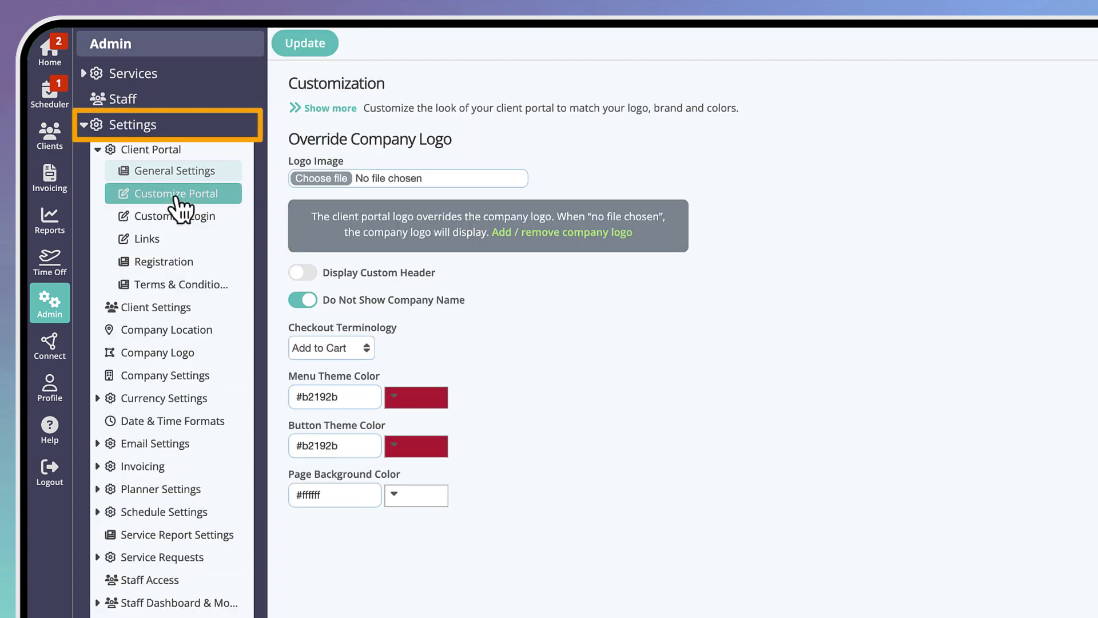
click(176, 216)
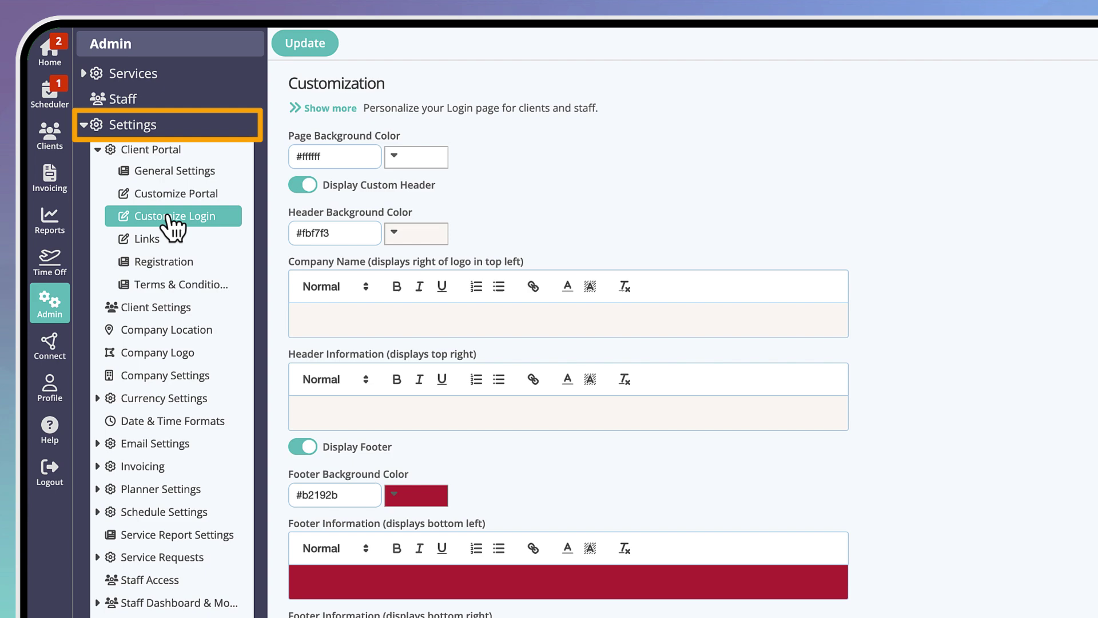
click(195, 292)
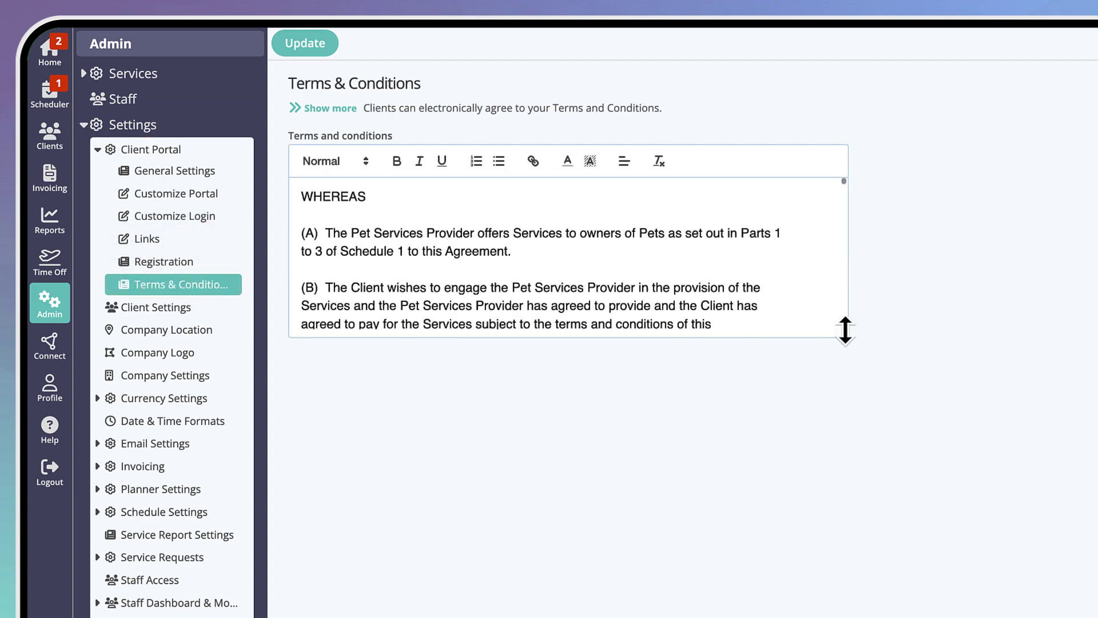
drag(844, 329, 845, 613)
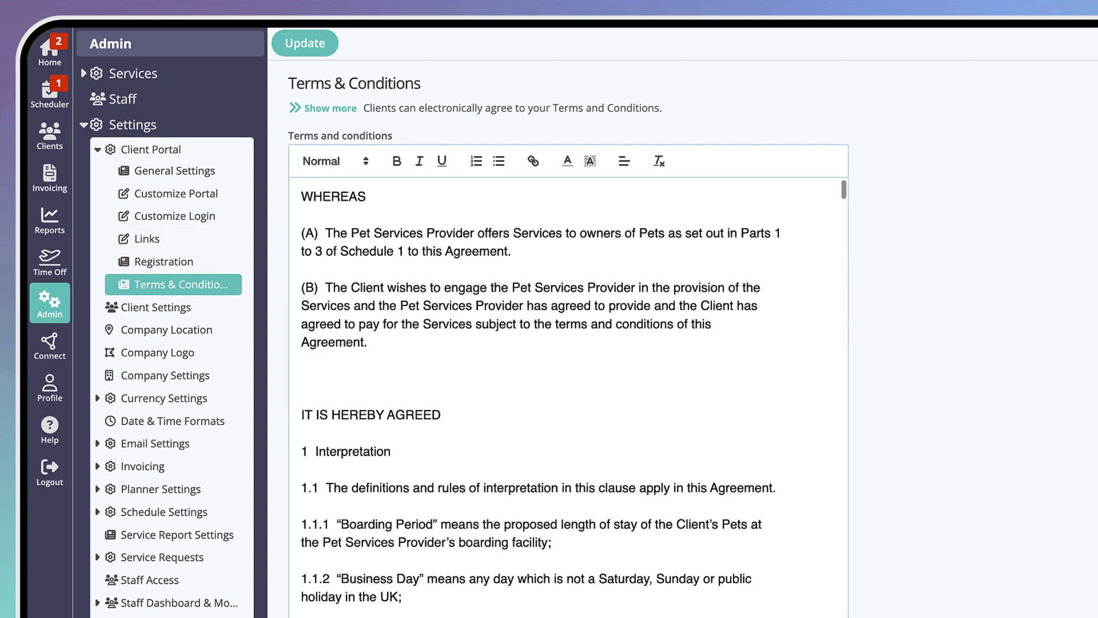
click(171, 375)
click(172, 378)
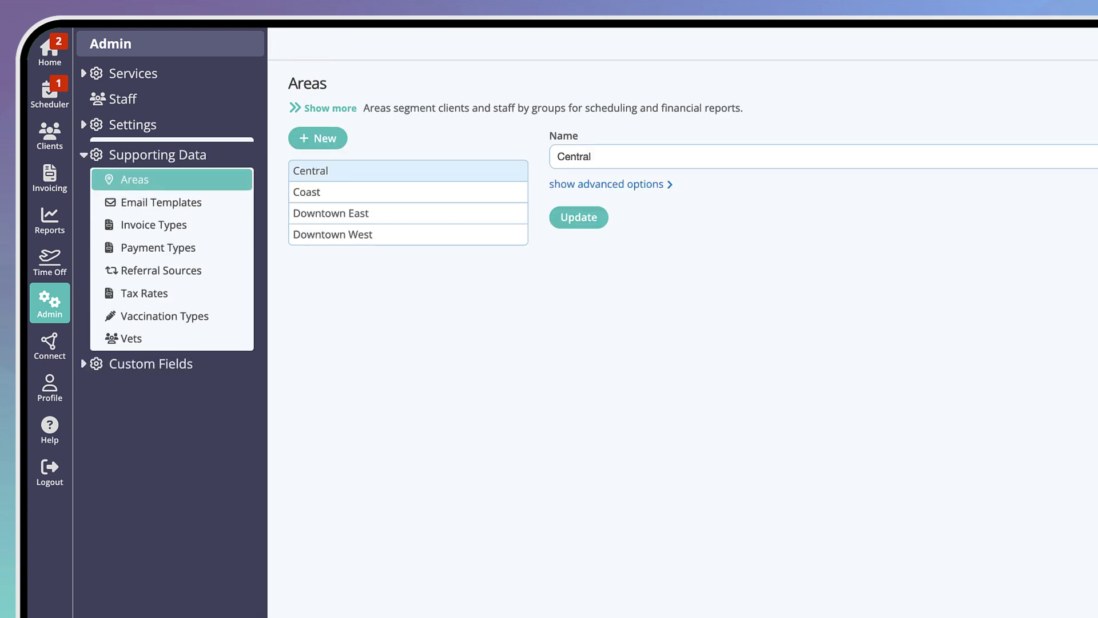
- Browse the invoice types, payment types, referral sources and email templates lists, then client custom fields
click(194, 223)
click(208, 248)
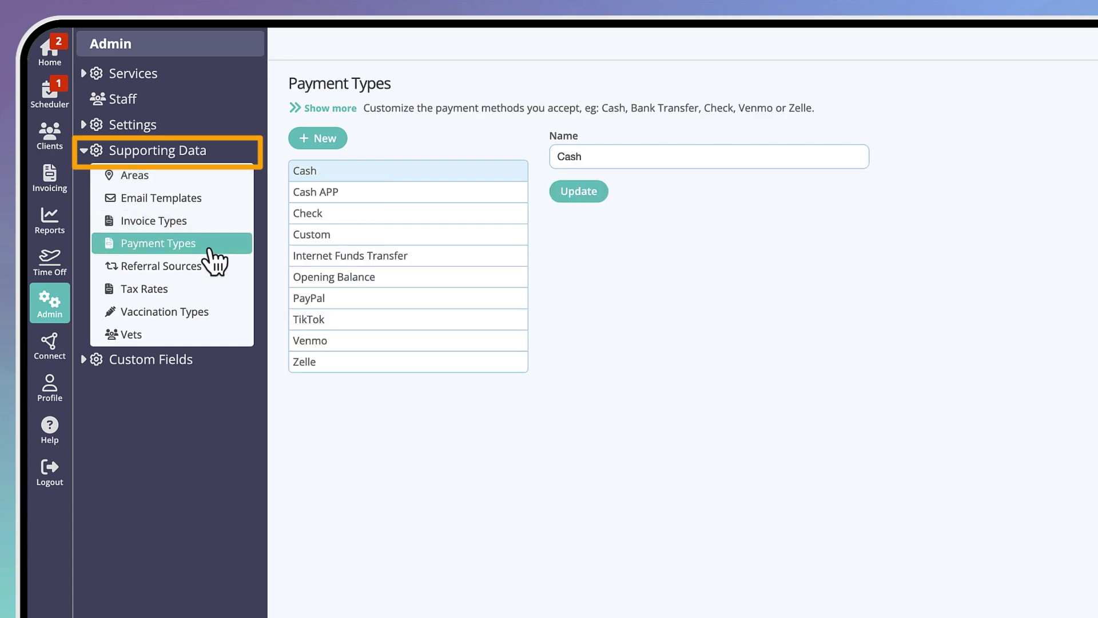
click(223, 277)
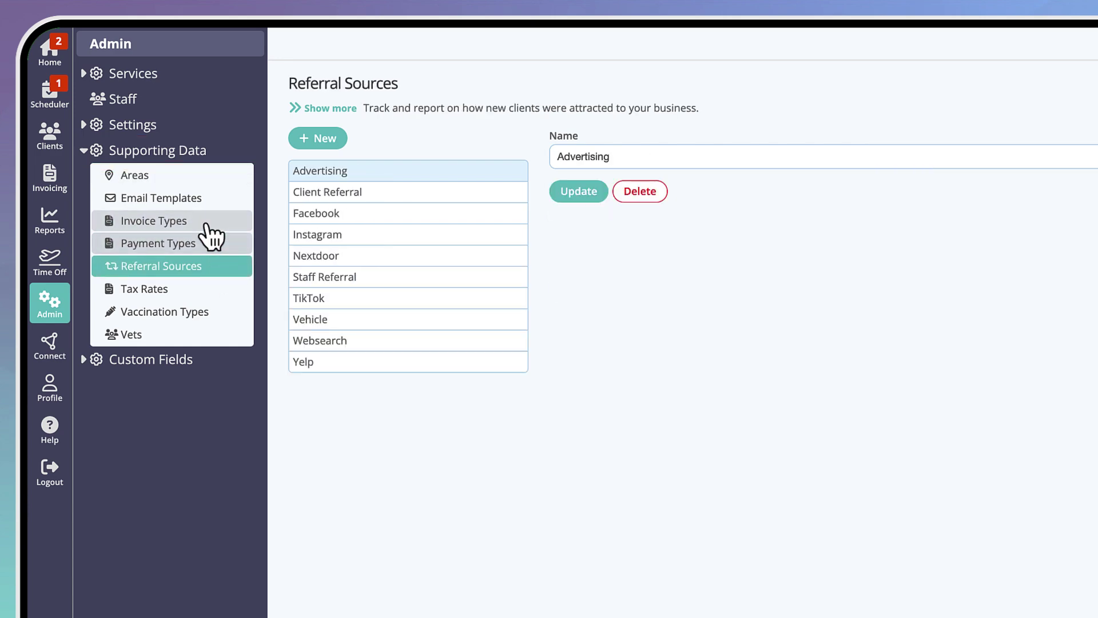
click(221, 206)
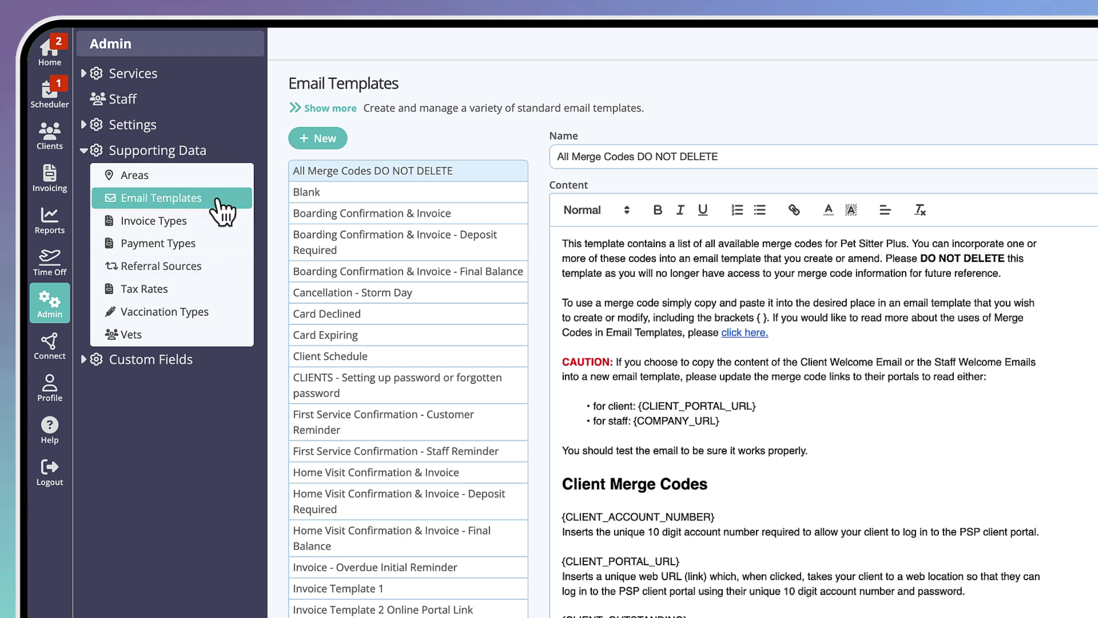
click(188, 359)
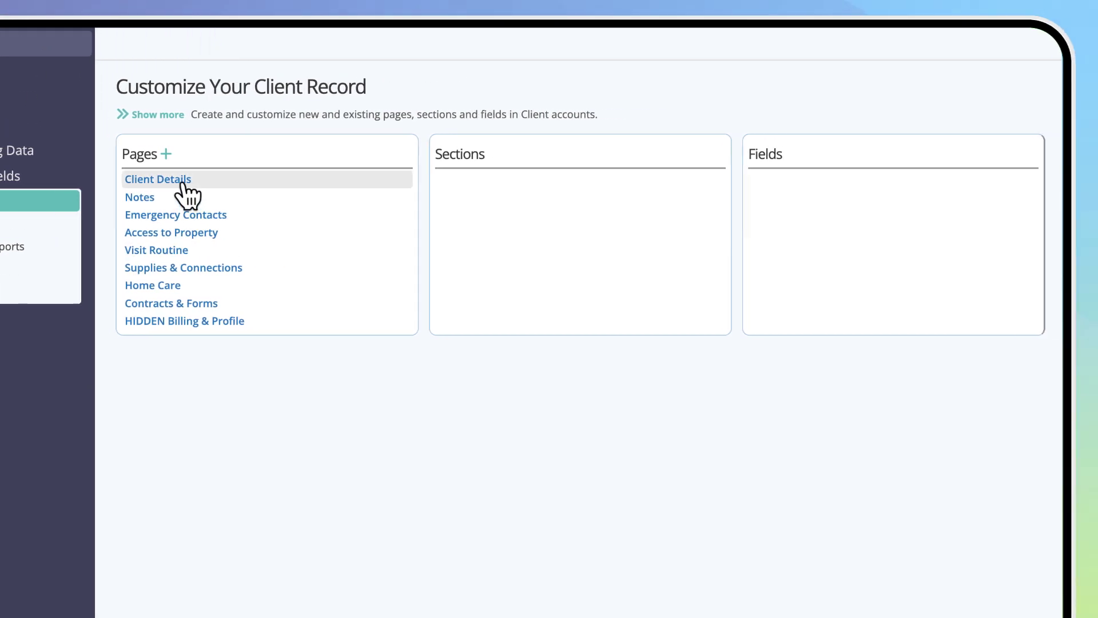
- Open the First Name, then Home Phone field settings under Client Details > Main Contact
click(181, 191)
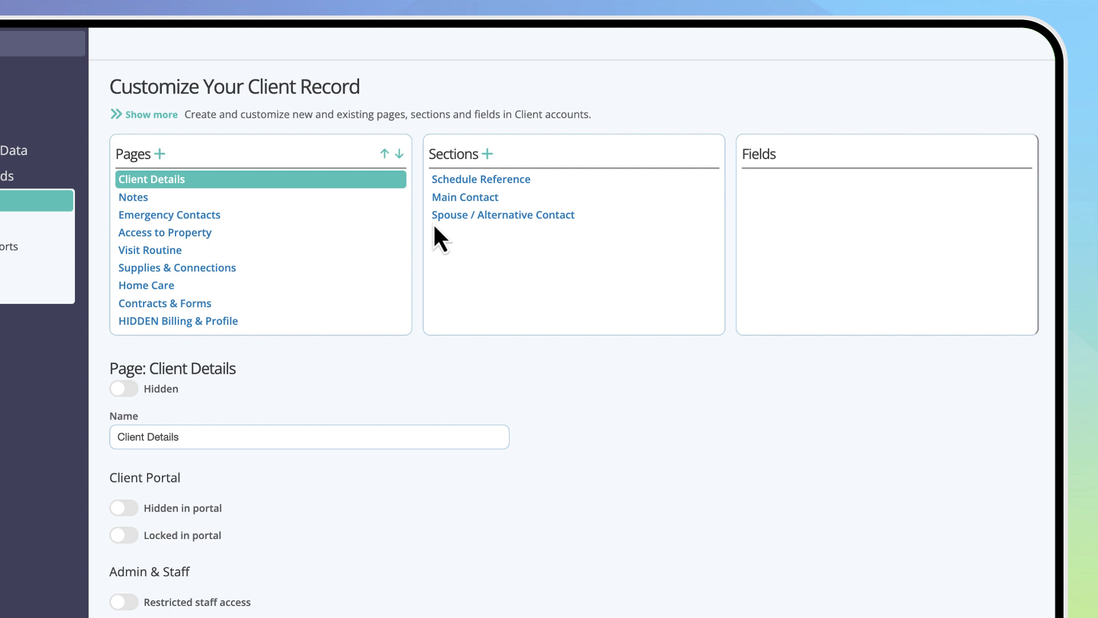
click(496, 204)
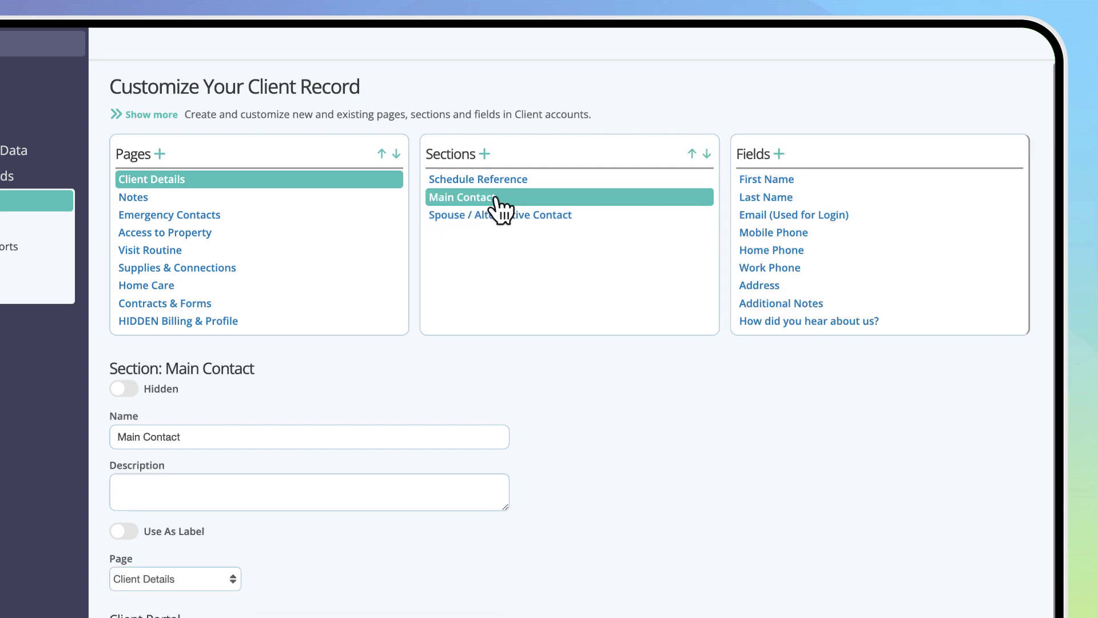
click(805, 195)
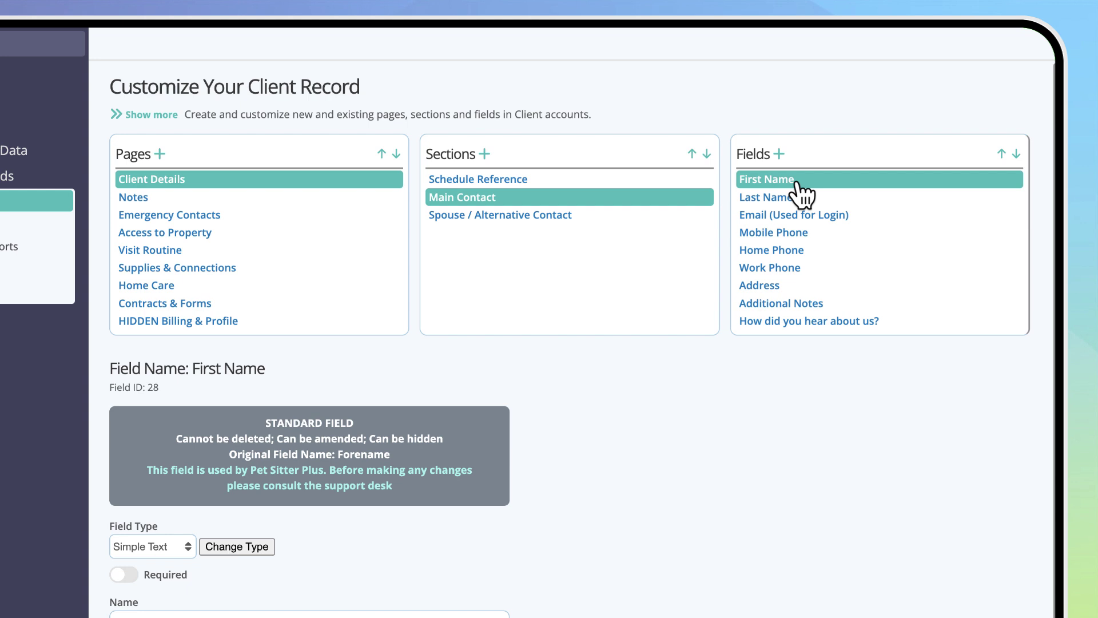
click(794, 251)
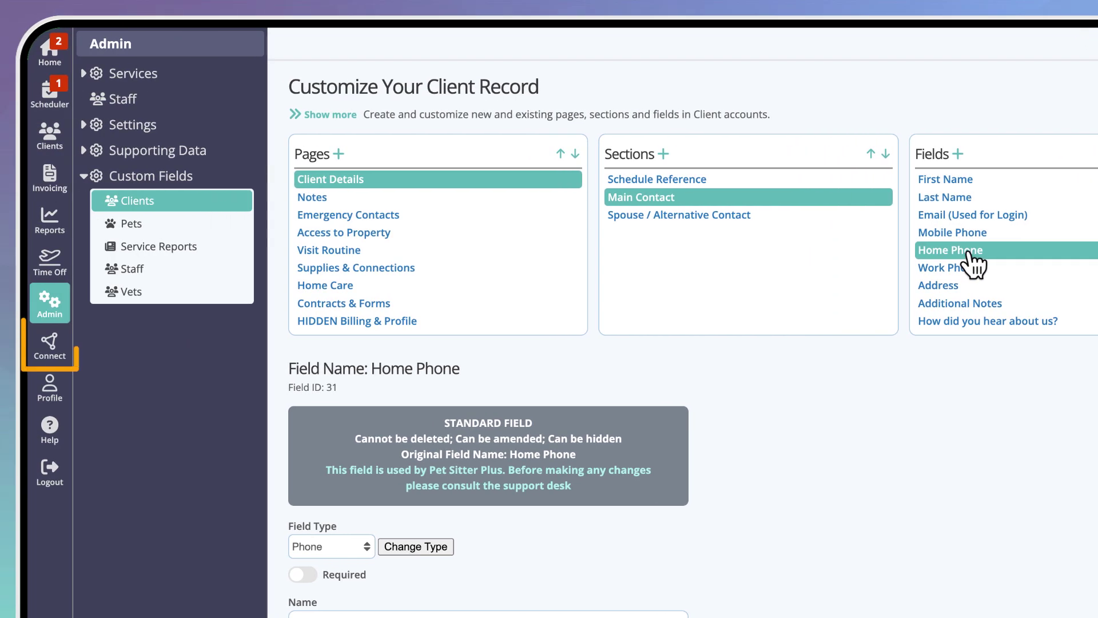
- Review the QuickBooks connection, Stripe payment processor and email connections, ending on custom SMTP
click(49, 347)
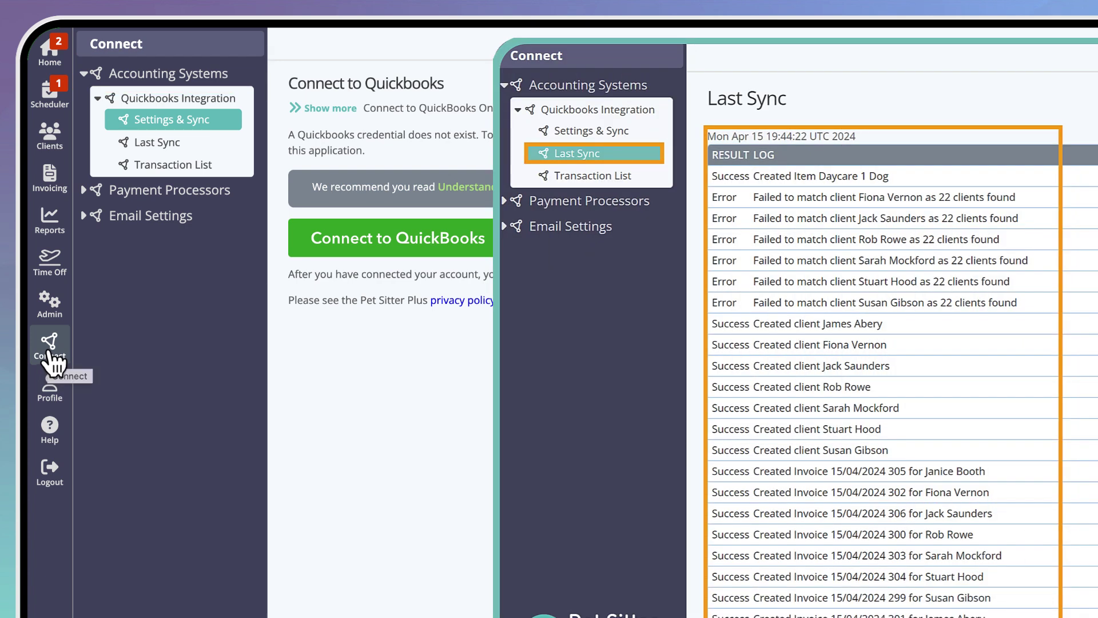
click(50, 343)
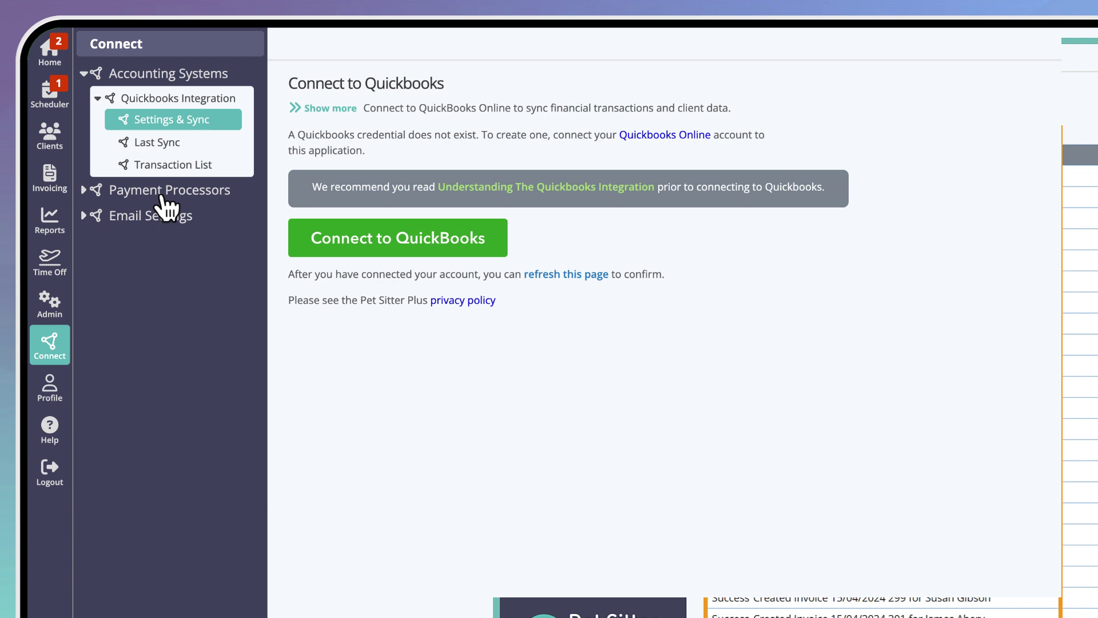
click(191, 193)
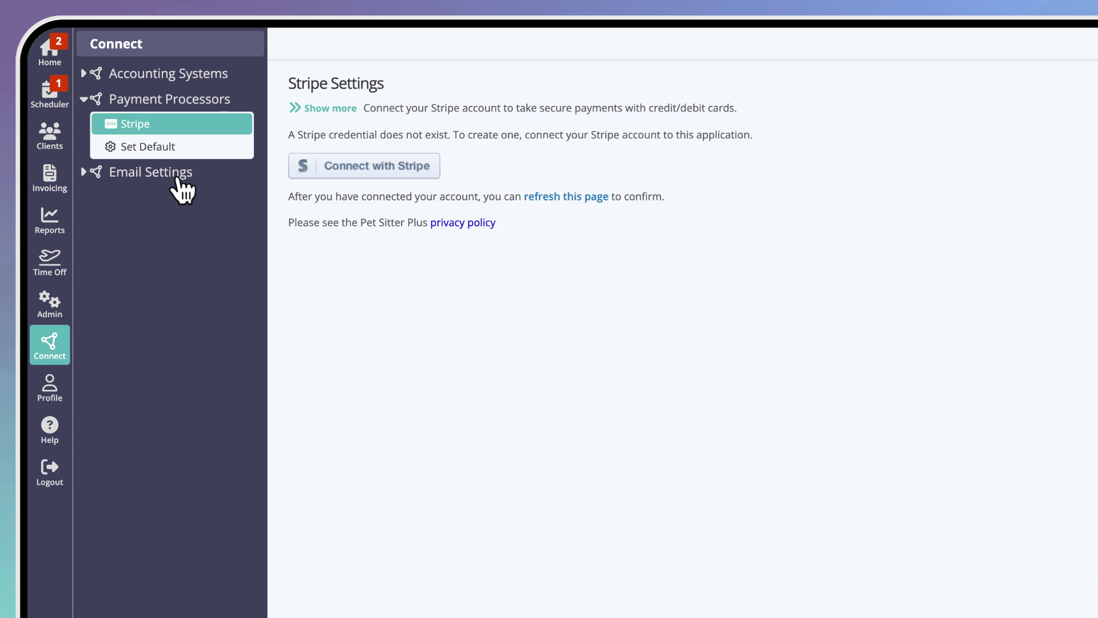
click(183, 174)
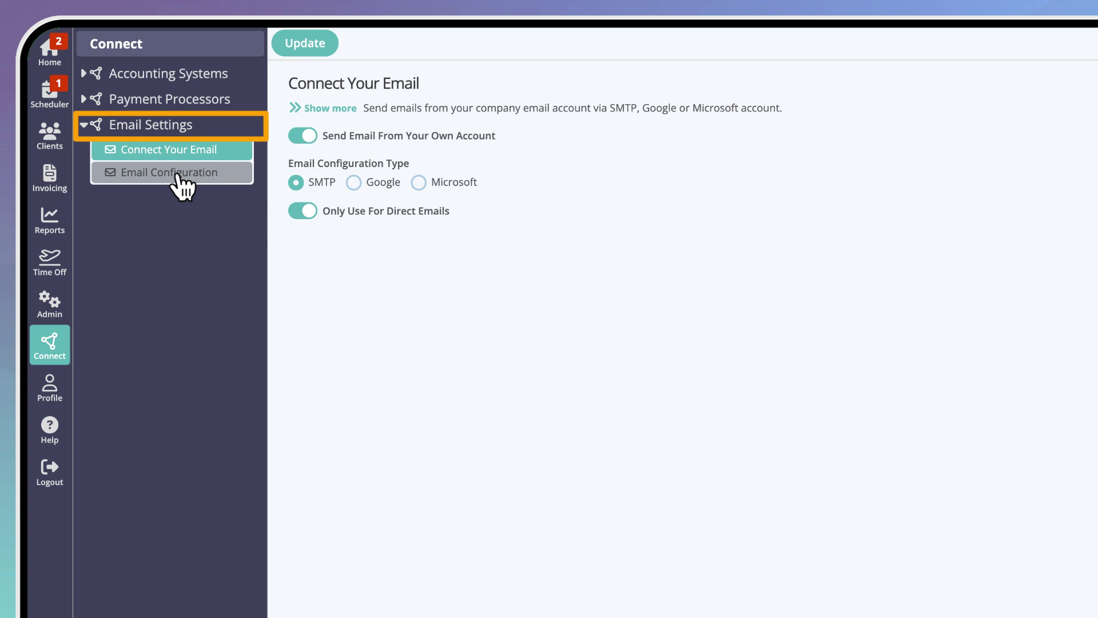
click(171, 172)
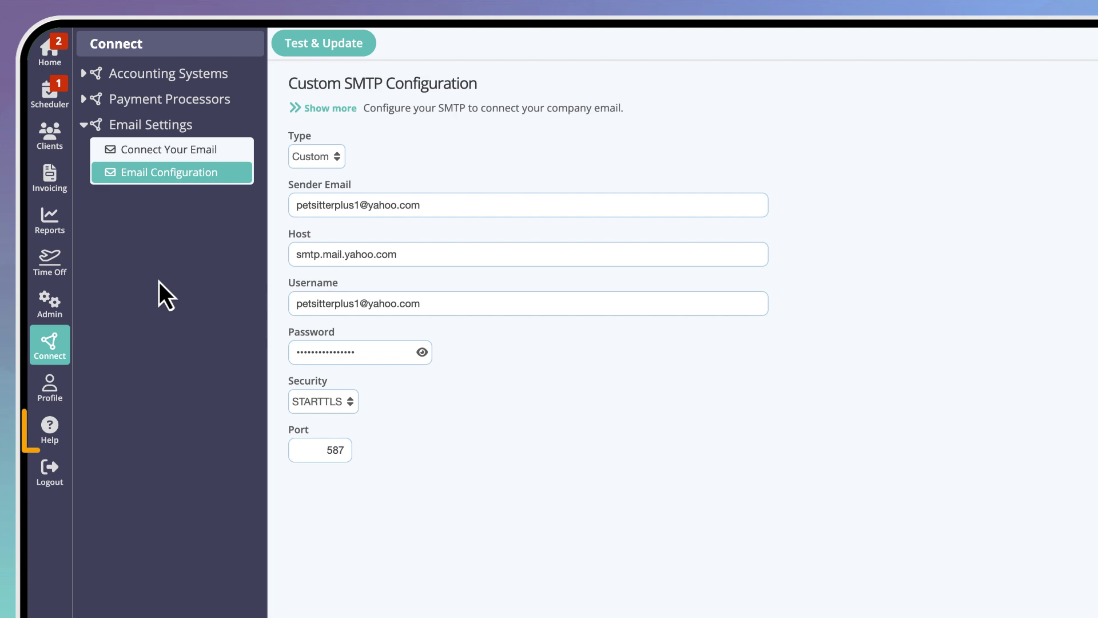
- Browse the help center knowledge base to 'What is a Client Account?', then the ticket form
click(53, 433)
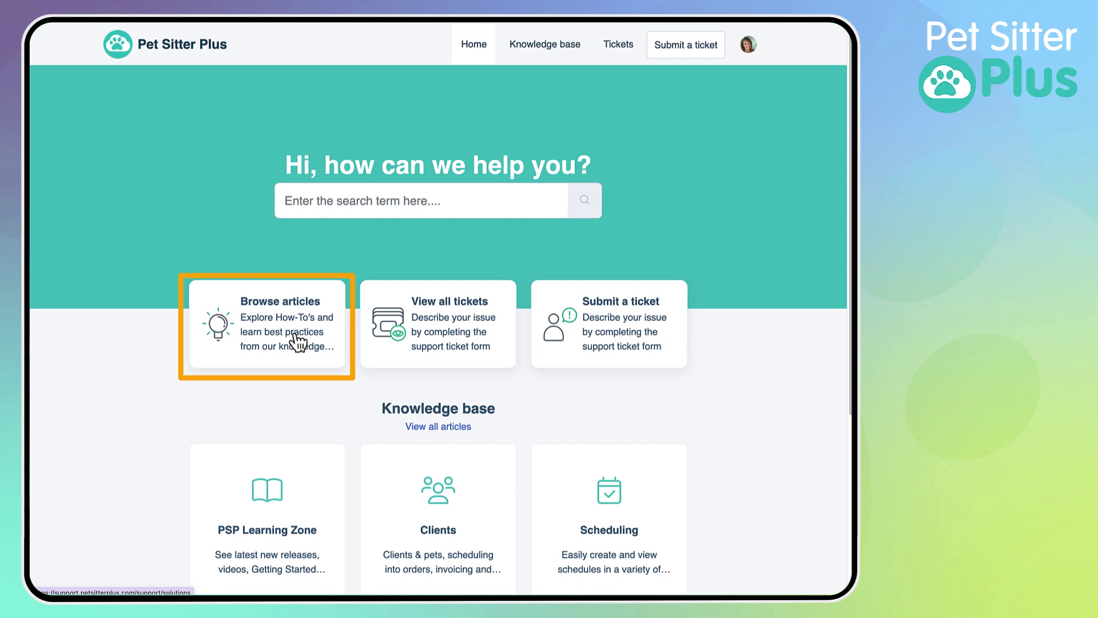
click(297, 340)
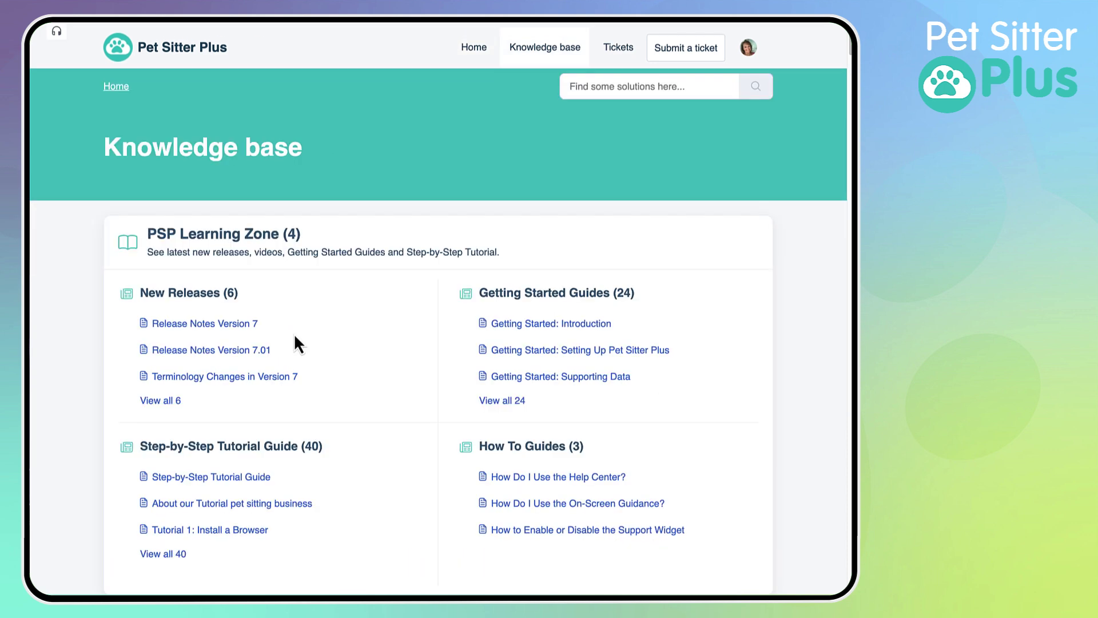
scroll(296, 340, down, 5)
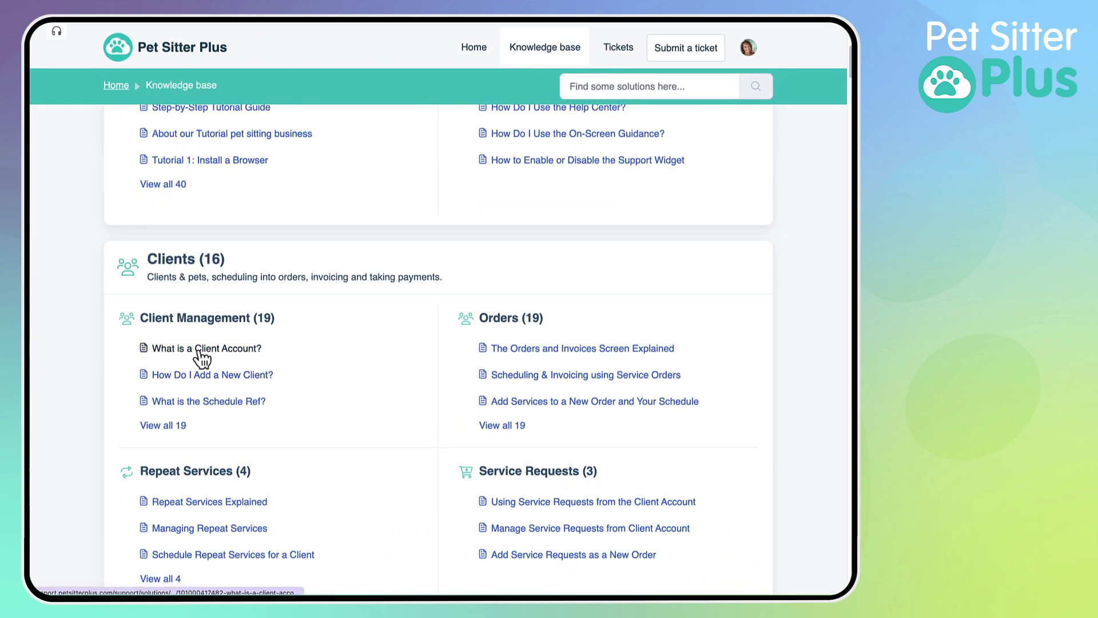
click(198, 350)
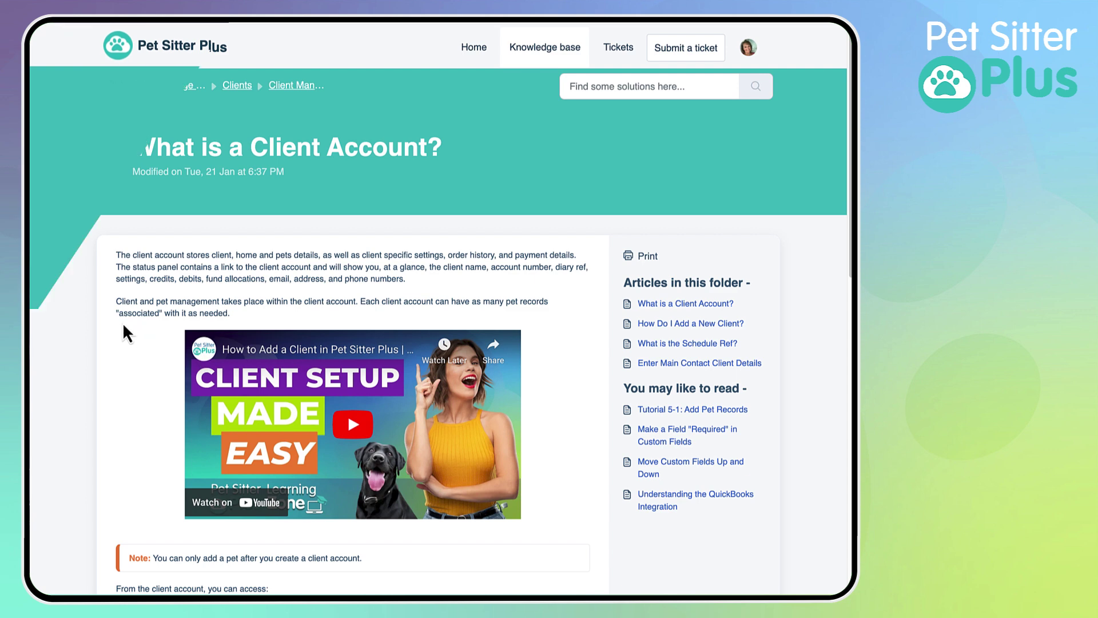
click(693, 52)
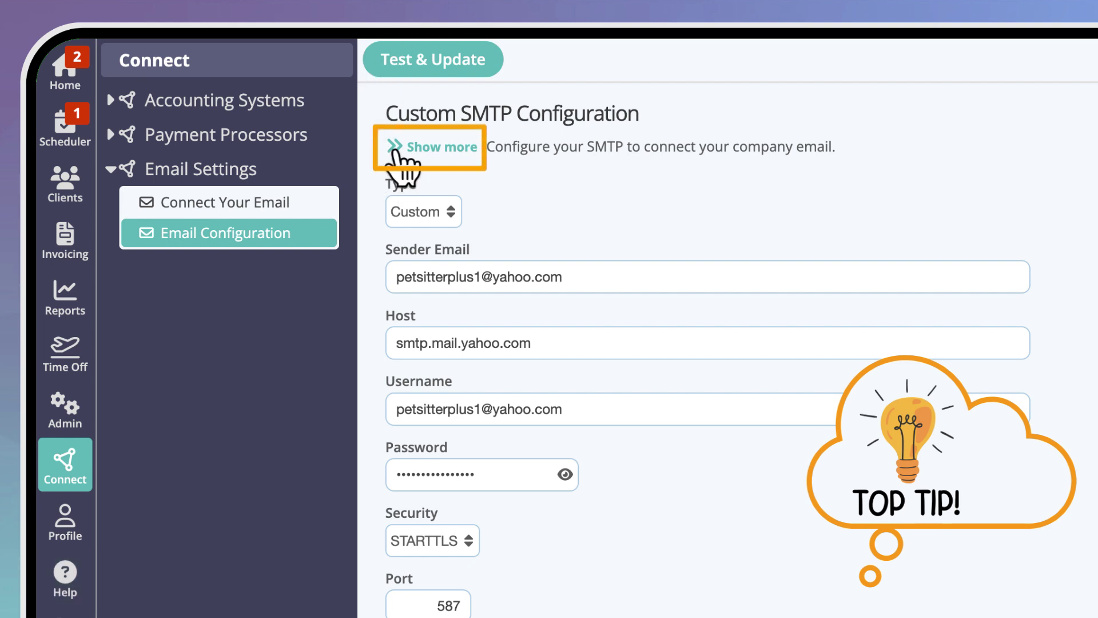
click(396, 153)
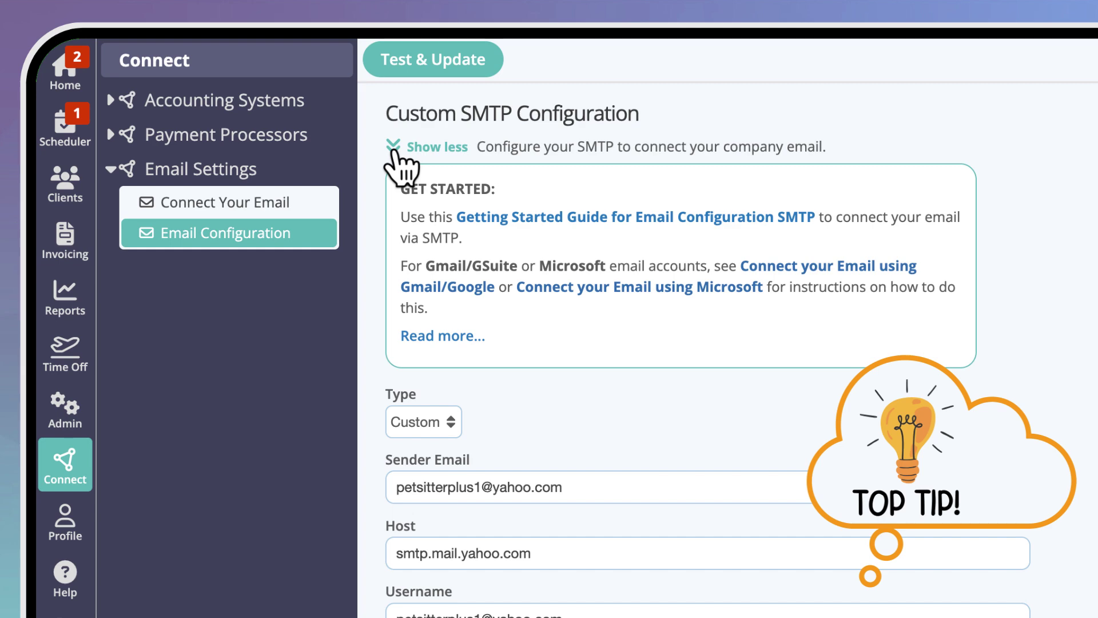
click(395, 152)
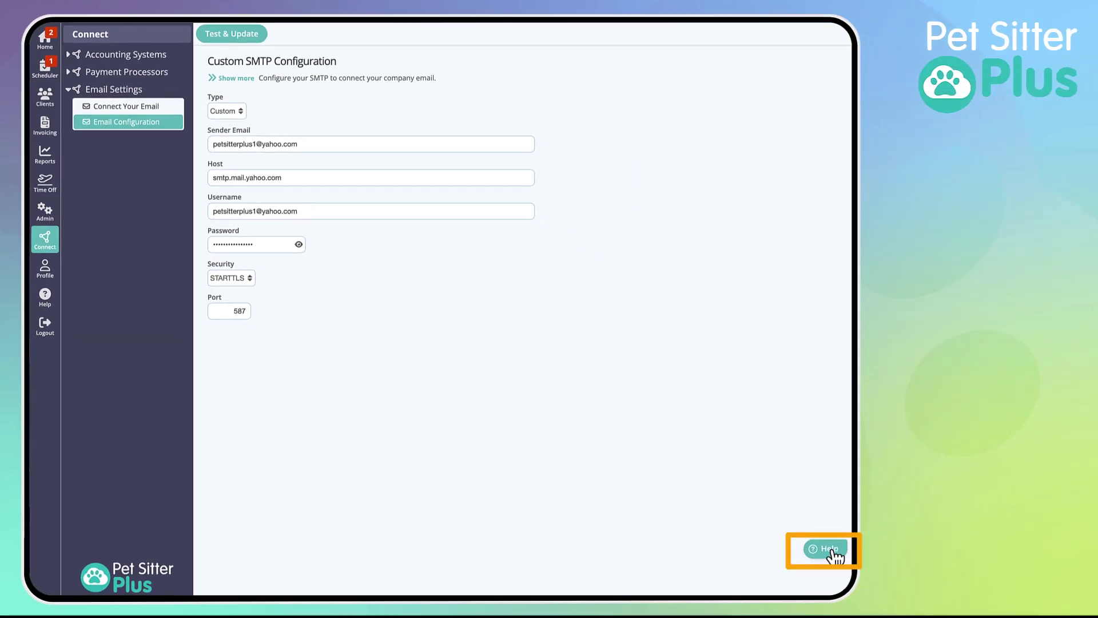
- Bring up the Welcome to Support widget with its help search and suggested articles
click(832, 551)
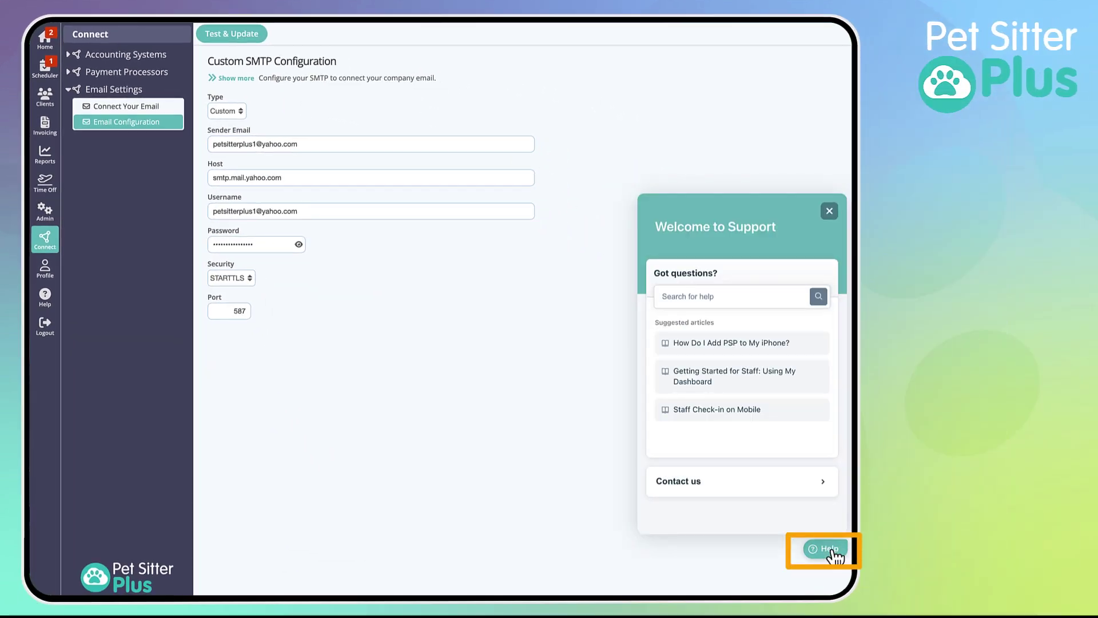